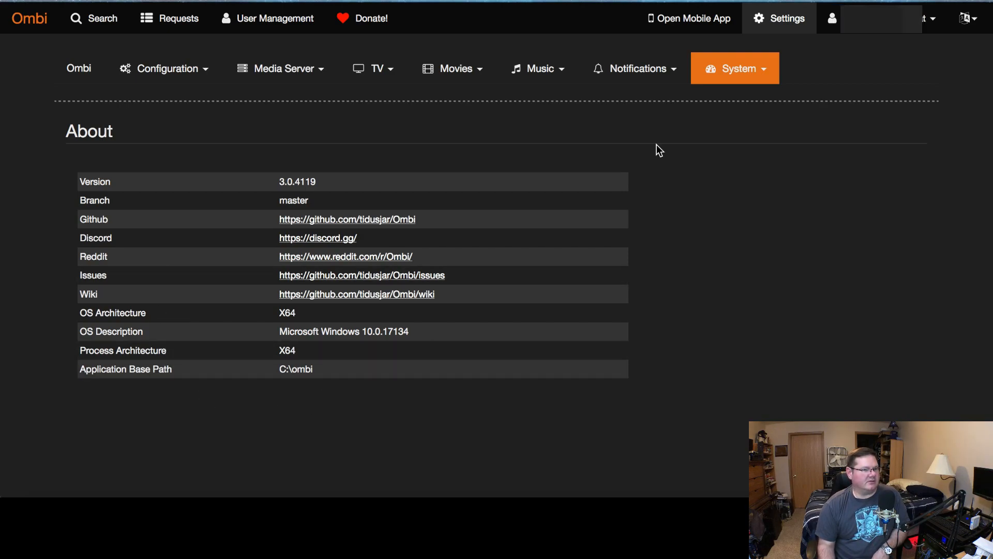
Open the Ombi Customization settings and review its fields: application name, URL, custom logo and custom CSS
click(75, 74)
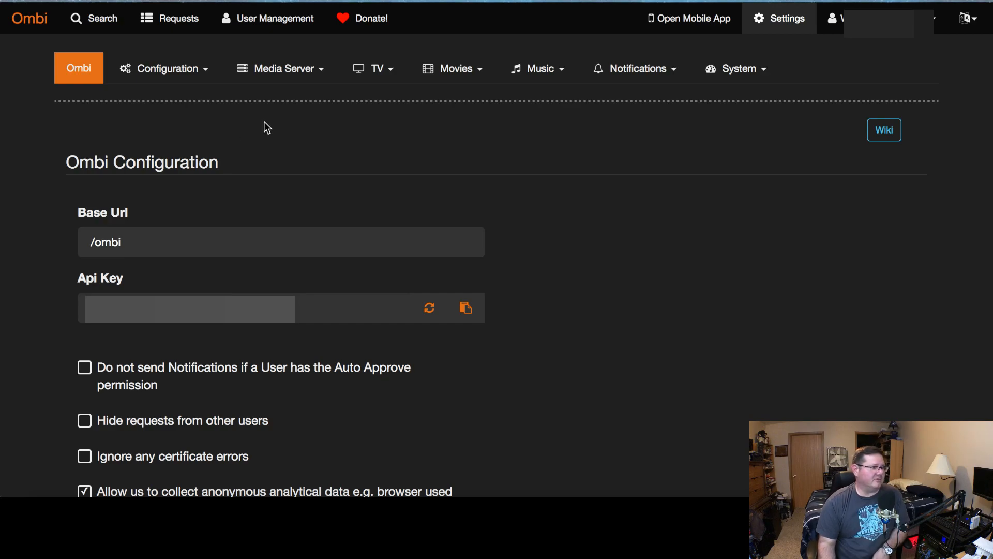
click(176, 69)
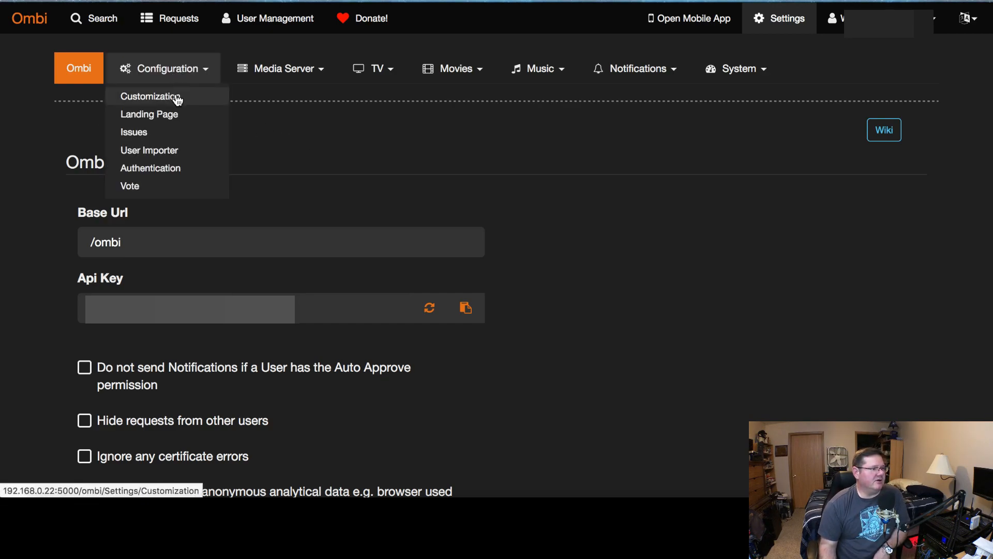
click(175, 95)
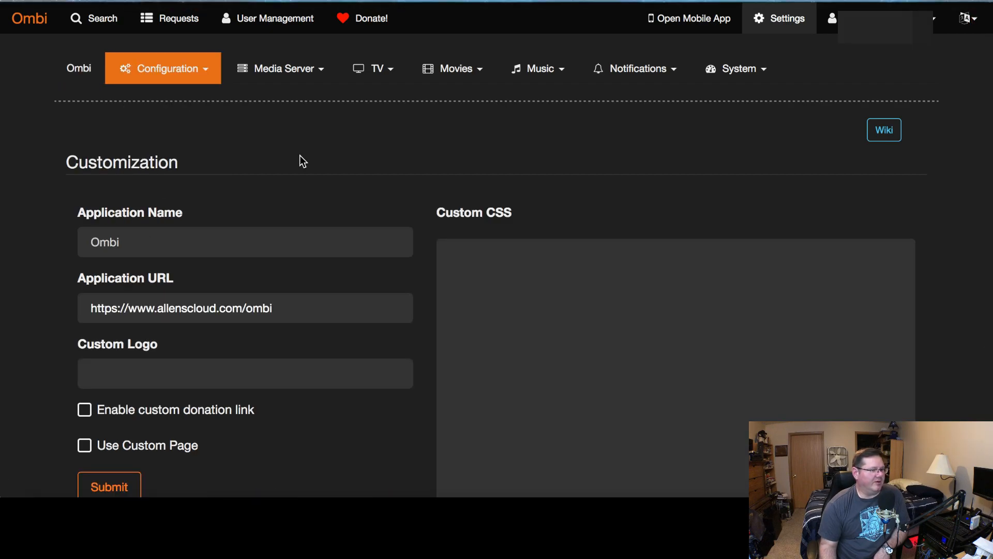
scroll(264, 153, down, 2)
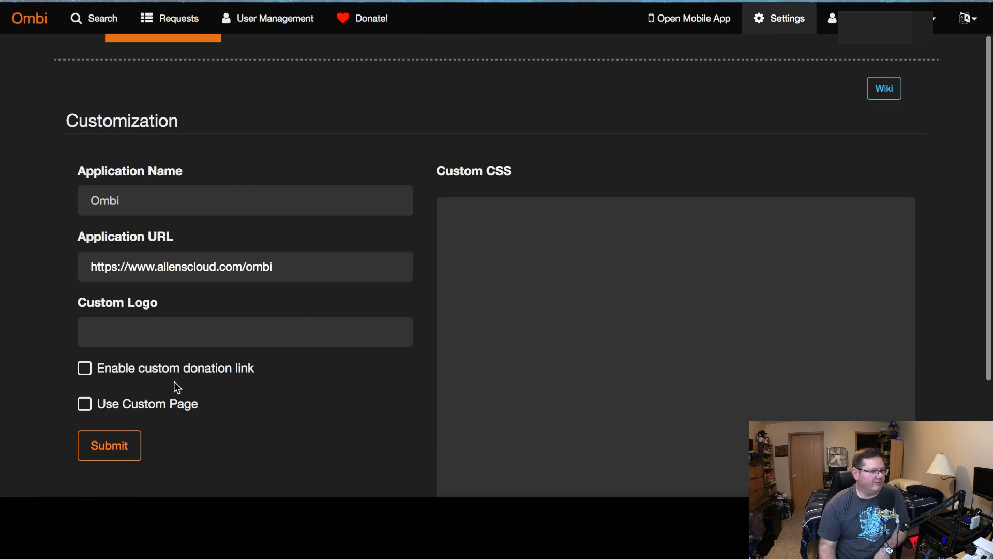
mouse_move(225, 380)
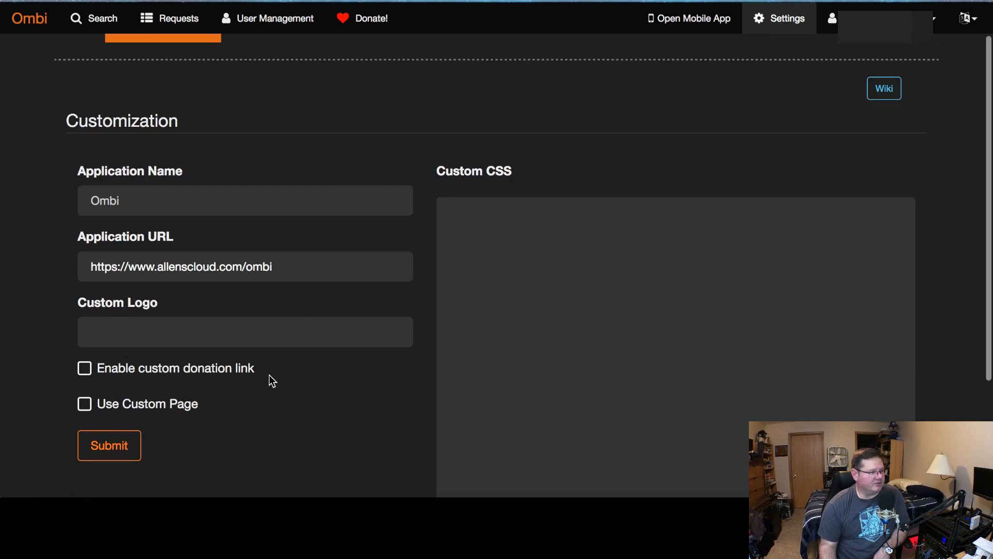
mouse_move(279, 345)
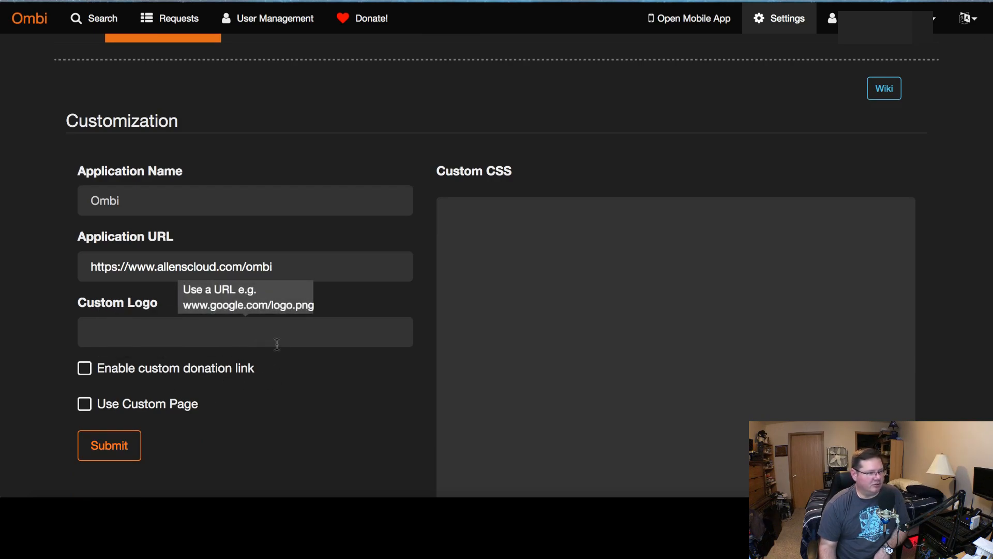
mouse_move(461, 262)
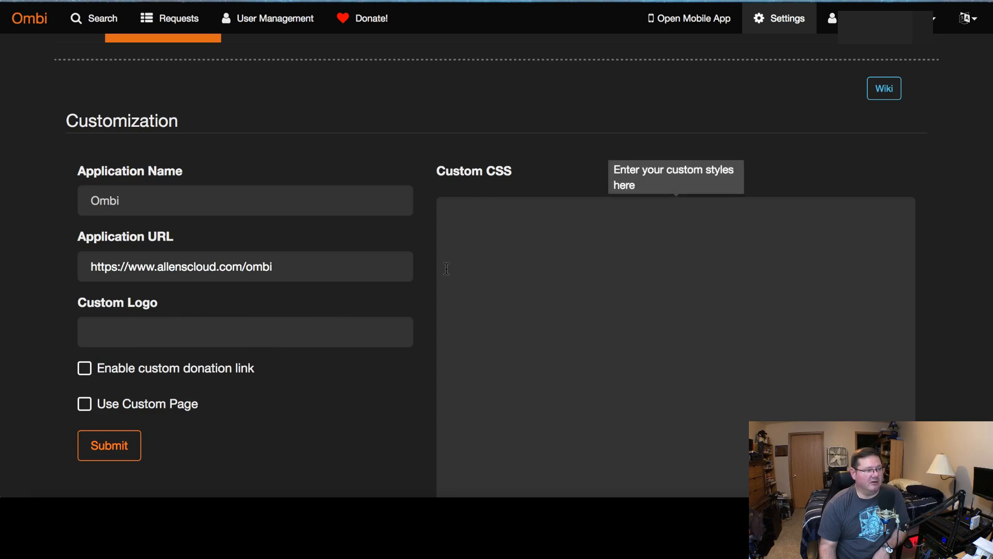
scroll(417, 295, up, 1)
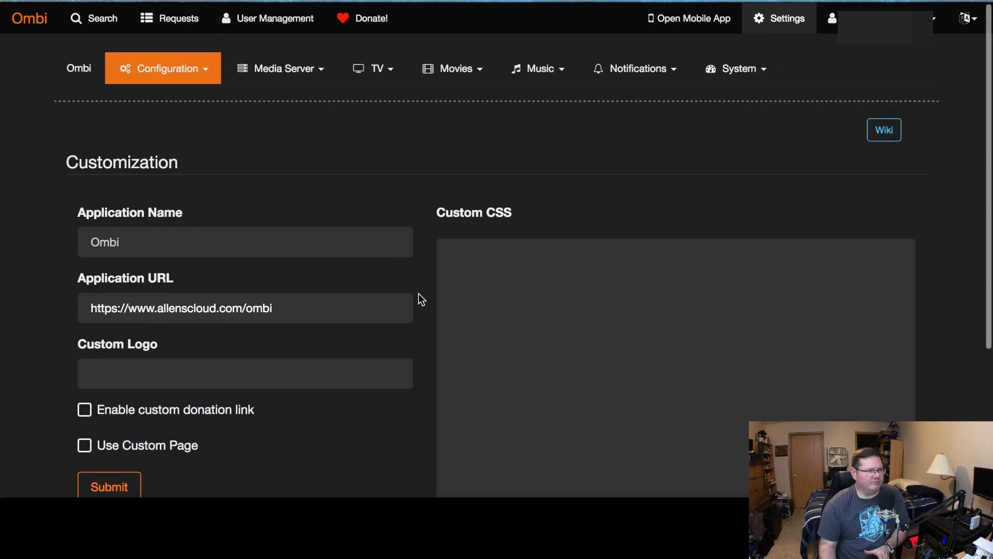
Open the Landing Page configuration, then return to the Customization settings
click(201, 74)
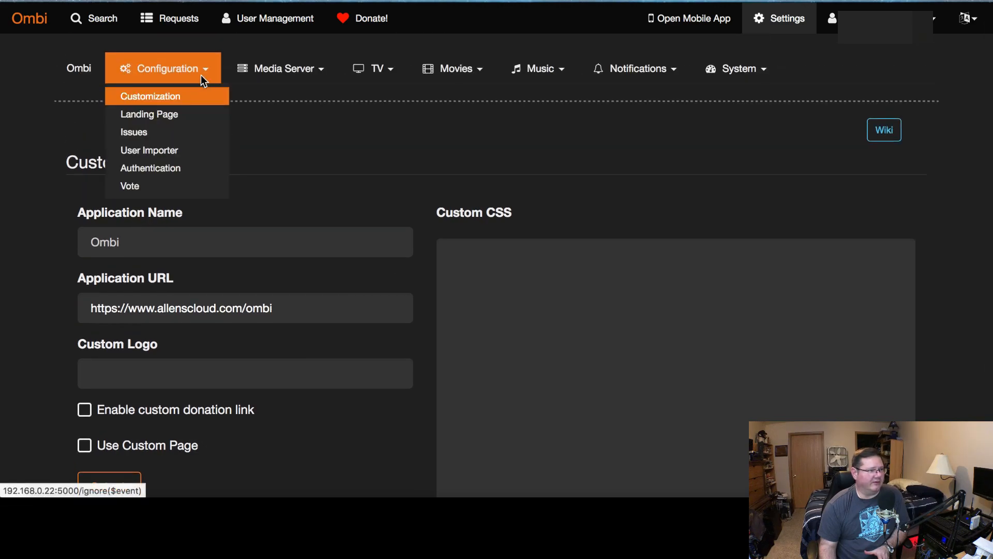
click(188, 115)
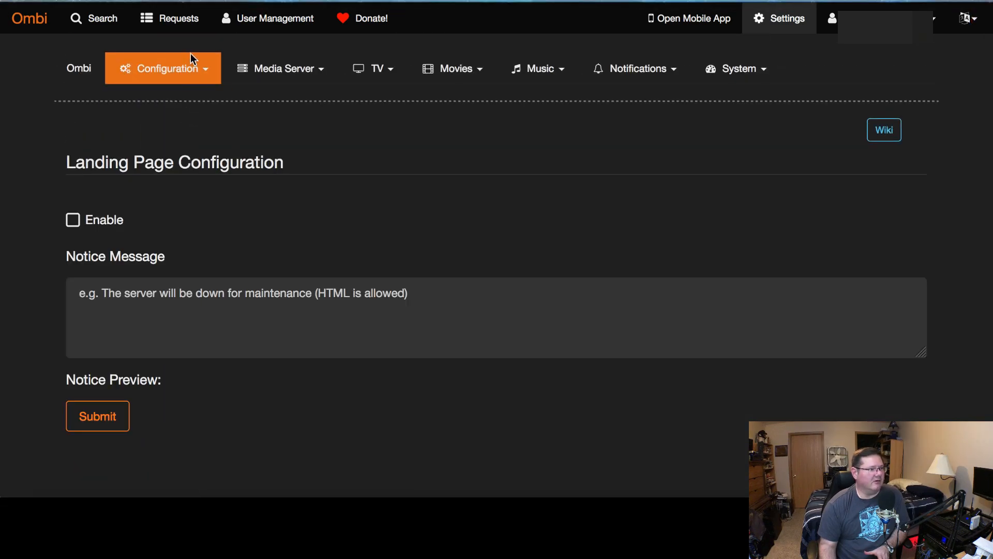
click(190, 73)
click(186, 97)
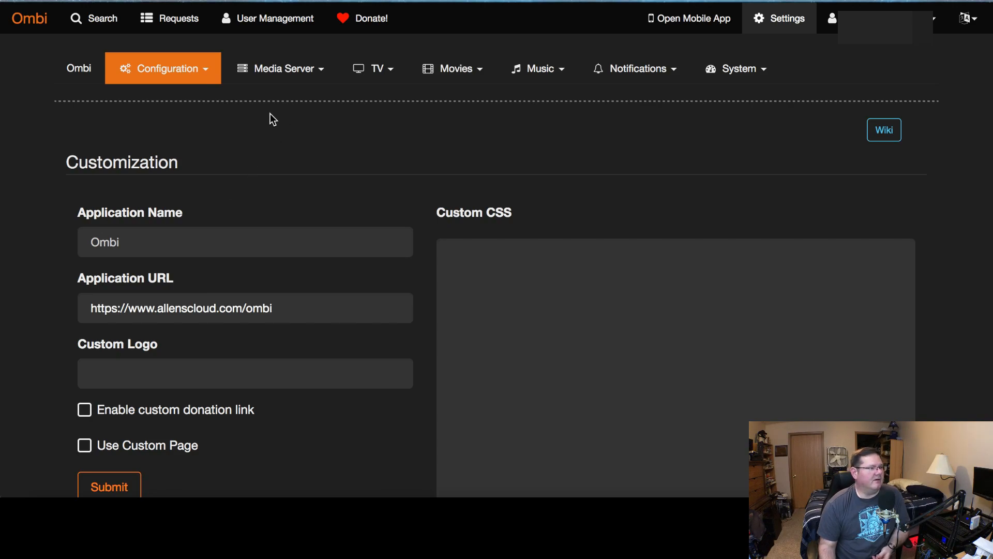
Browse the Configuration, Media Server and TV settings menus, opening the SickRage option
click(212, 70)
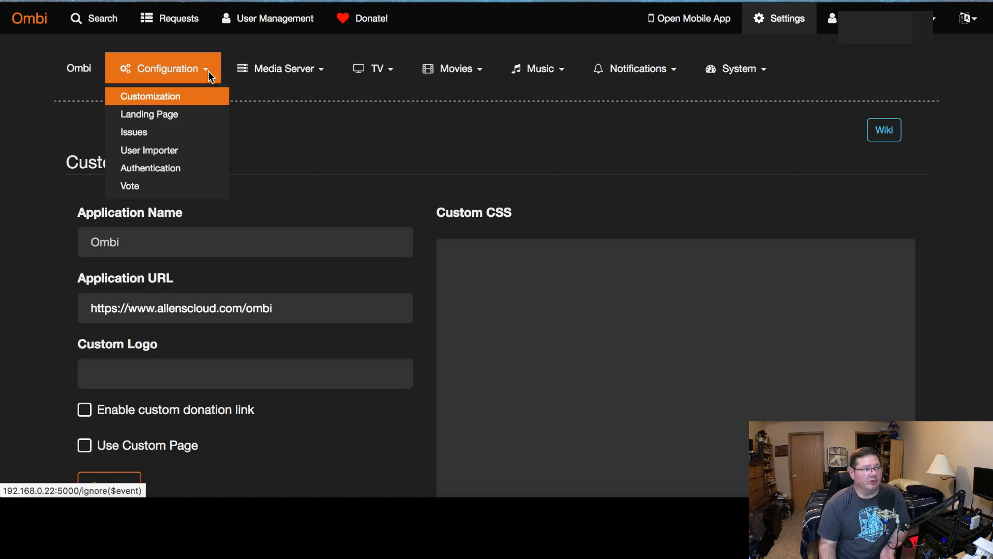
click(272, 105)
click(322, 76)
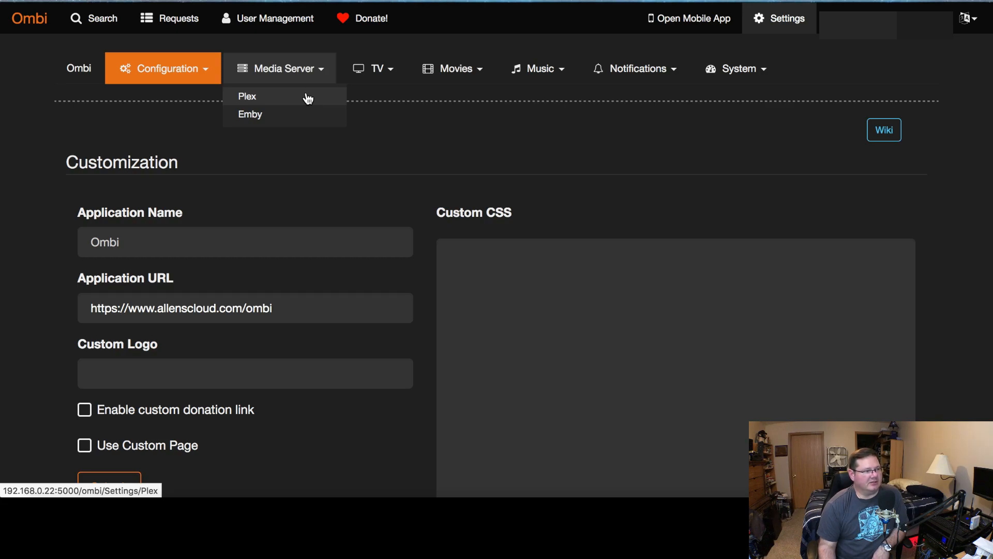
click(391, 122)
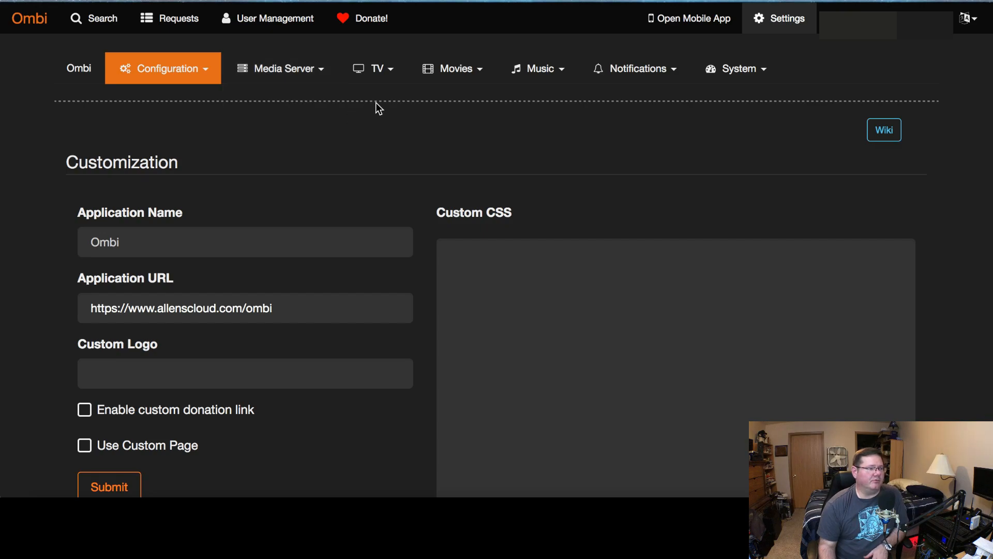
click(389, 68)
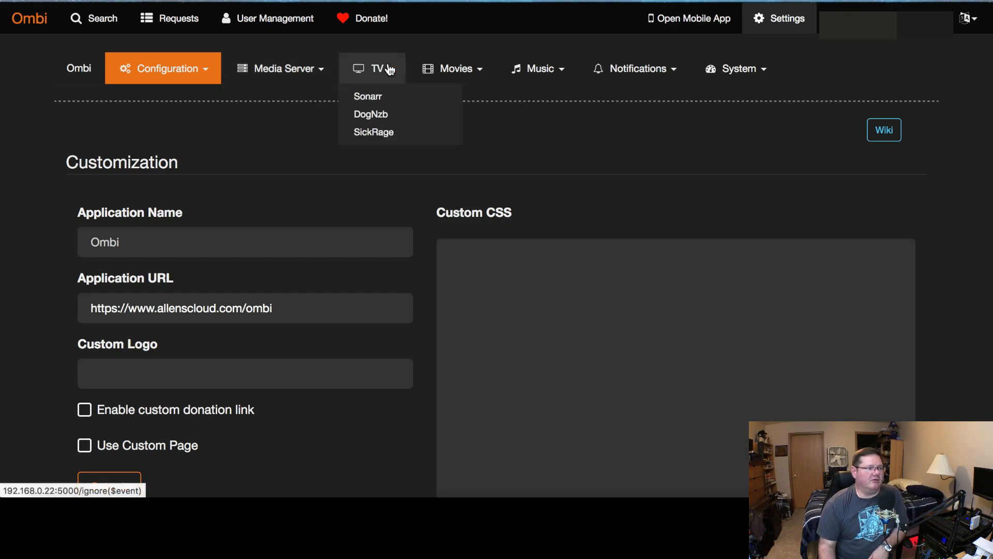
click(399, 134)
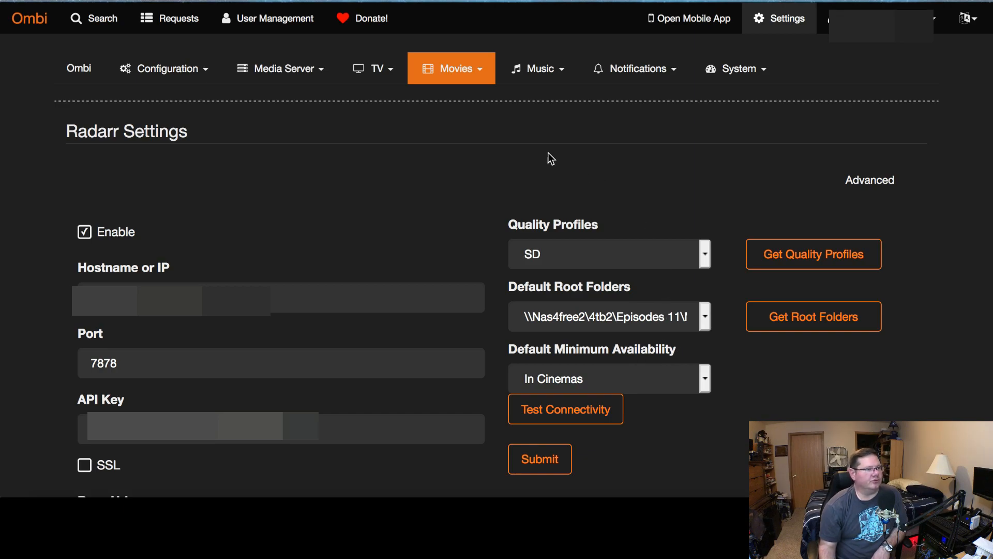
Open the Email notification settings and expand the Welcome Email template to review it
click(663, 74)
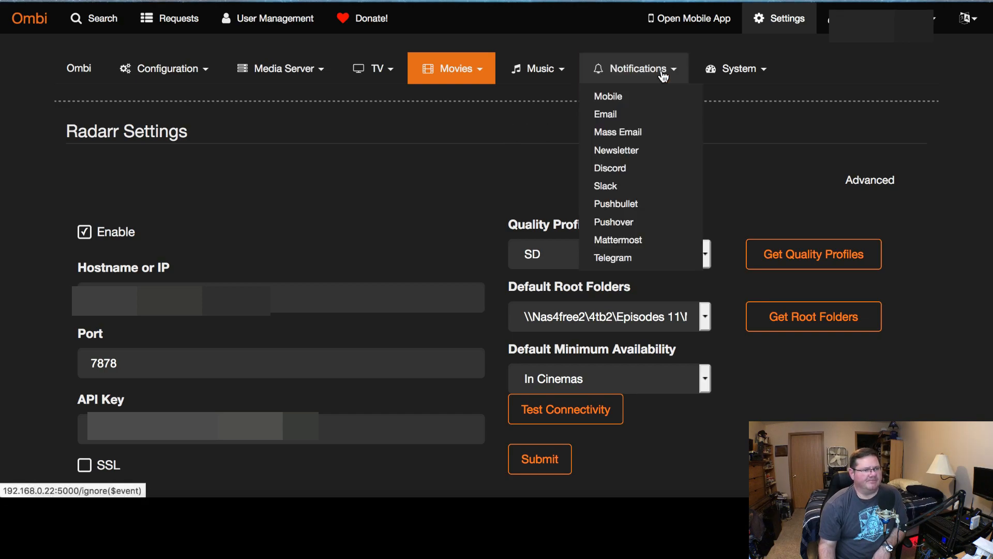
click(636, 118)
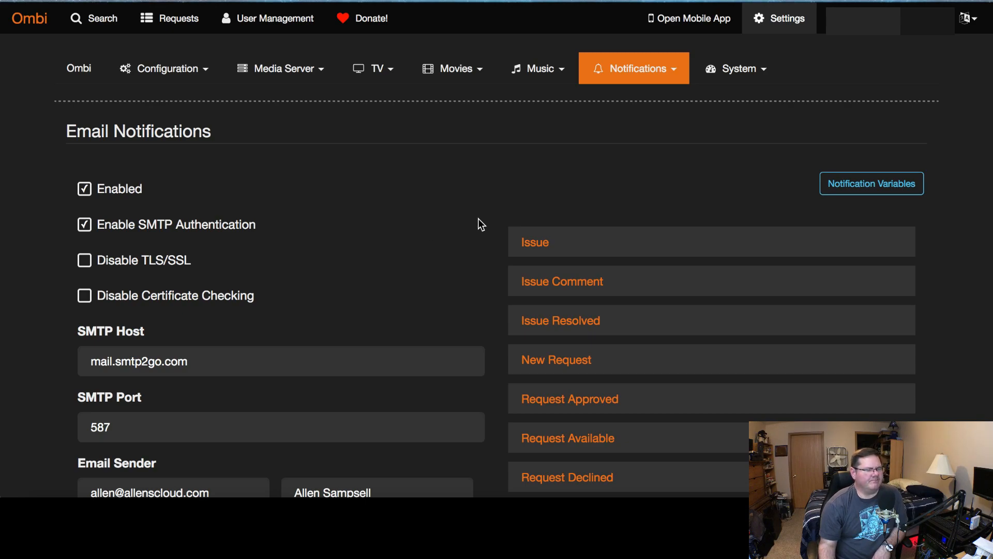
scroll(480, 223, down, 5)
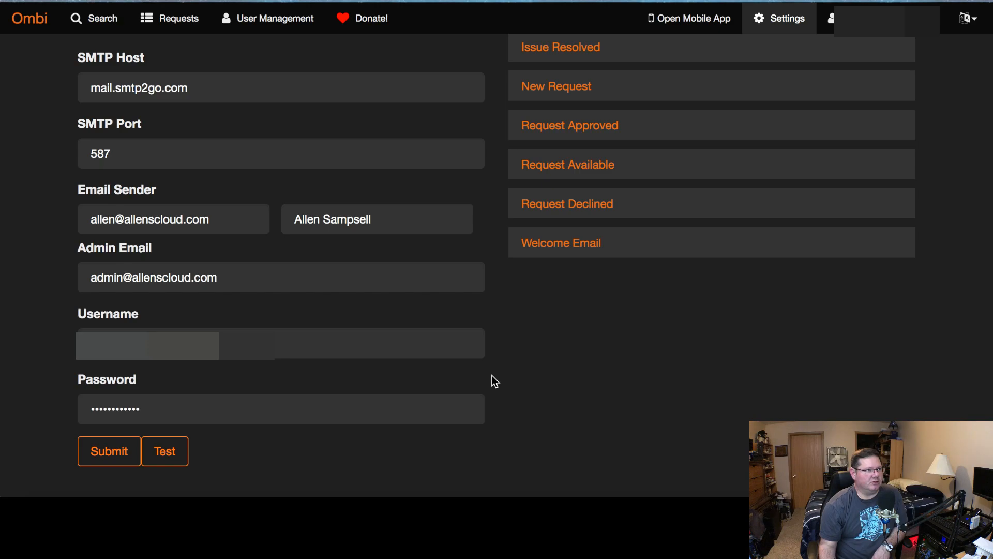
click(562, 251)
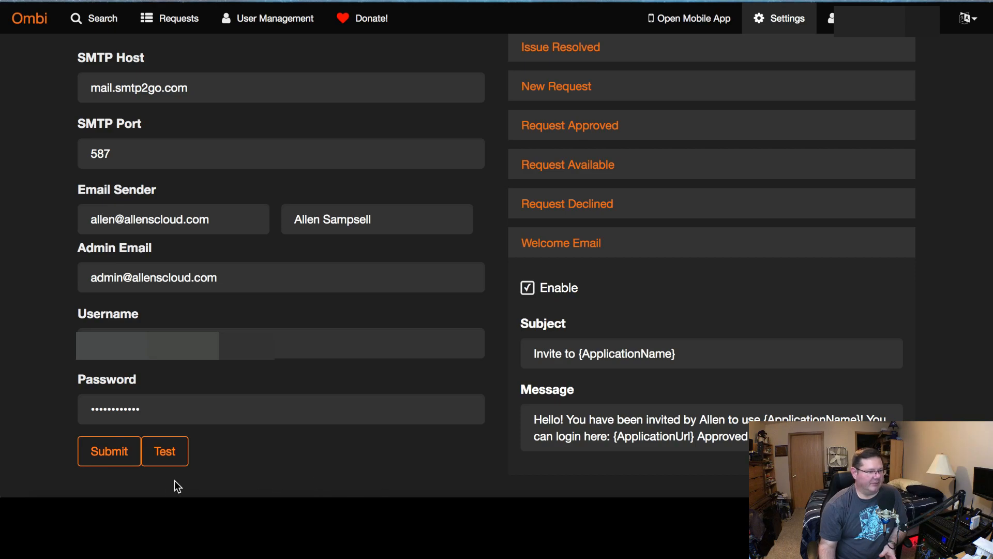
click(172, 460)
Browse the Notifications menu options such as Mass Email
scroll(466, 455, up, 5)
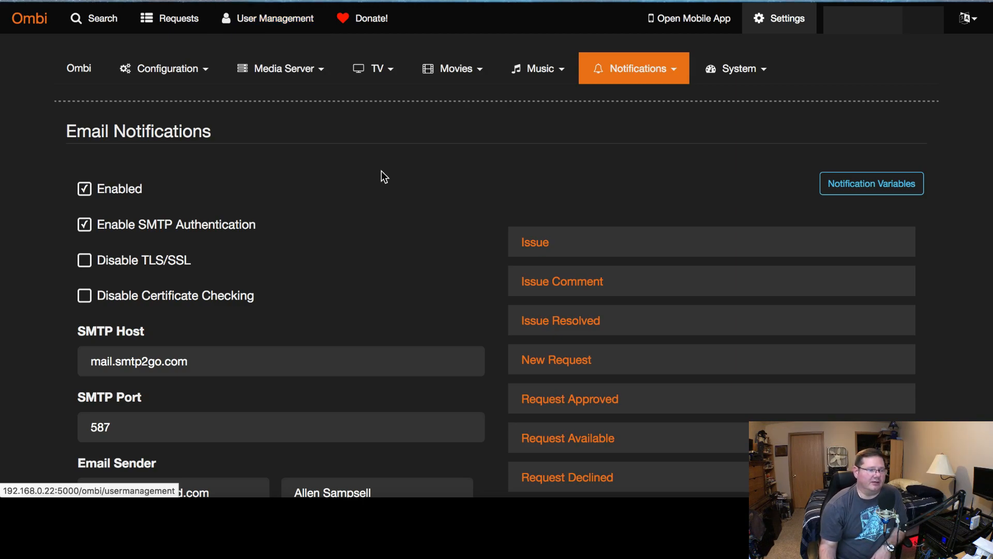
click(649, 78)
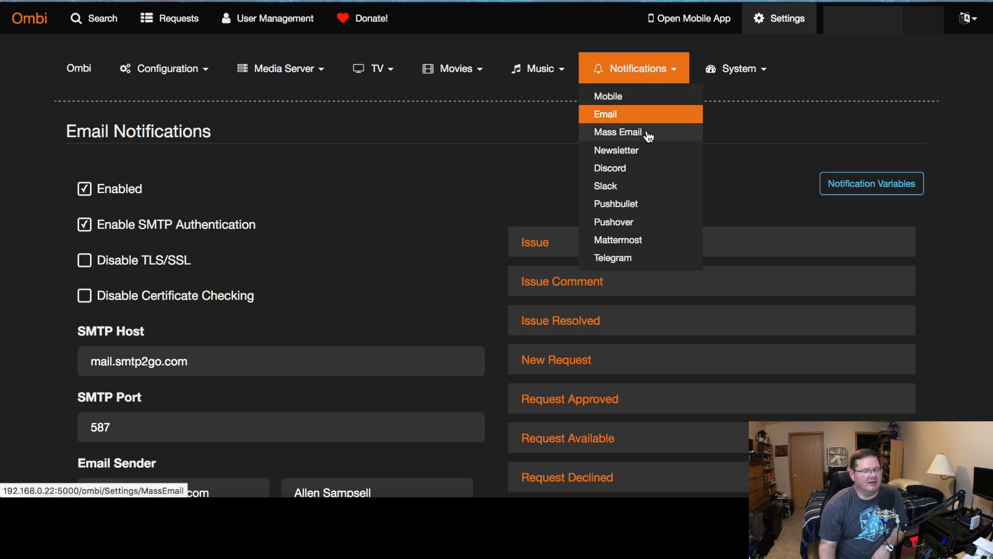
click(540, 168)
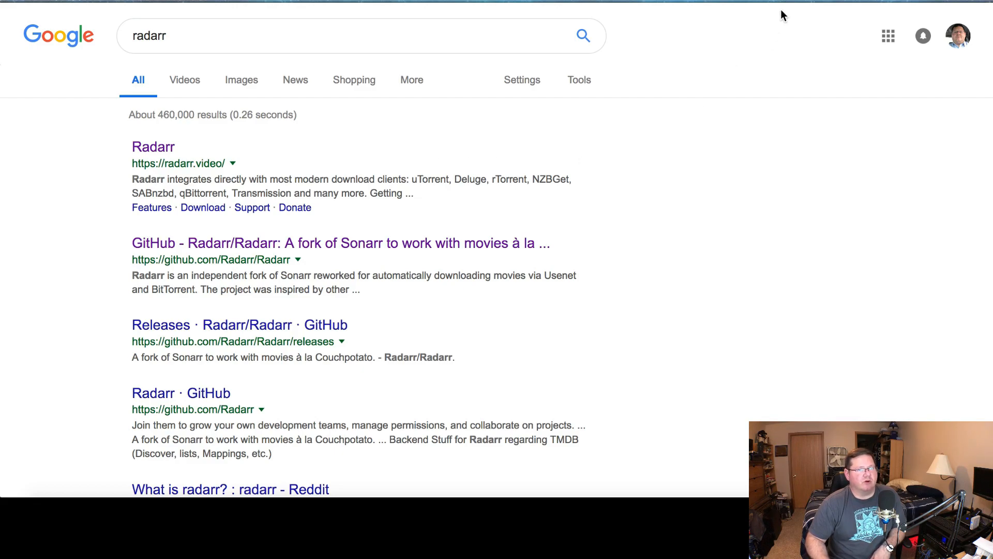
Switch to the Radarr website tab and look through its features and download sections
key(ctrl+Tab)
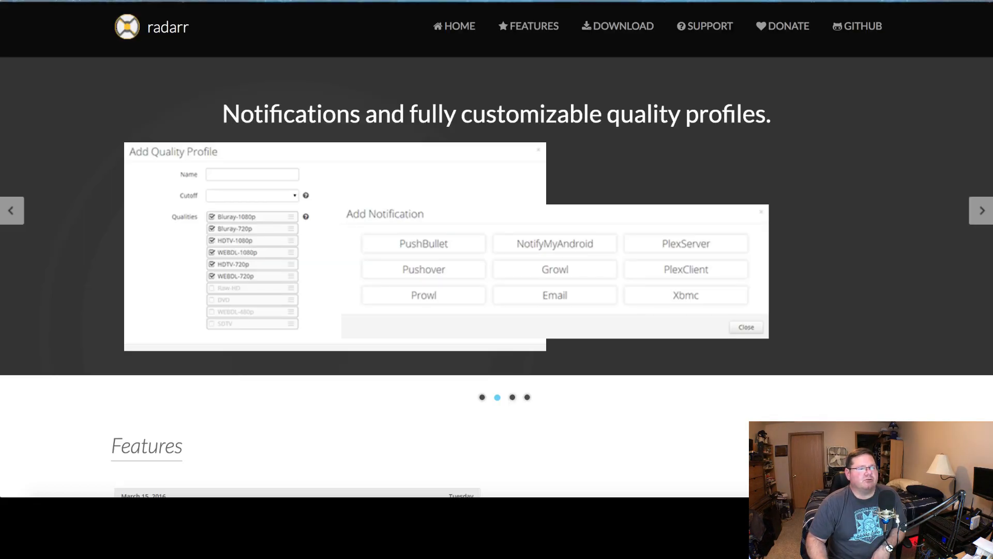
scroll(713, 151, down, 7)
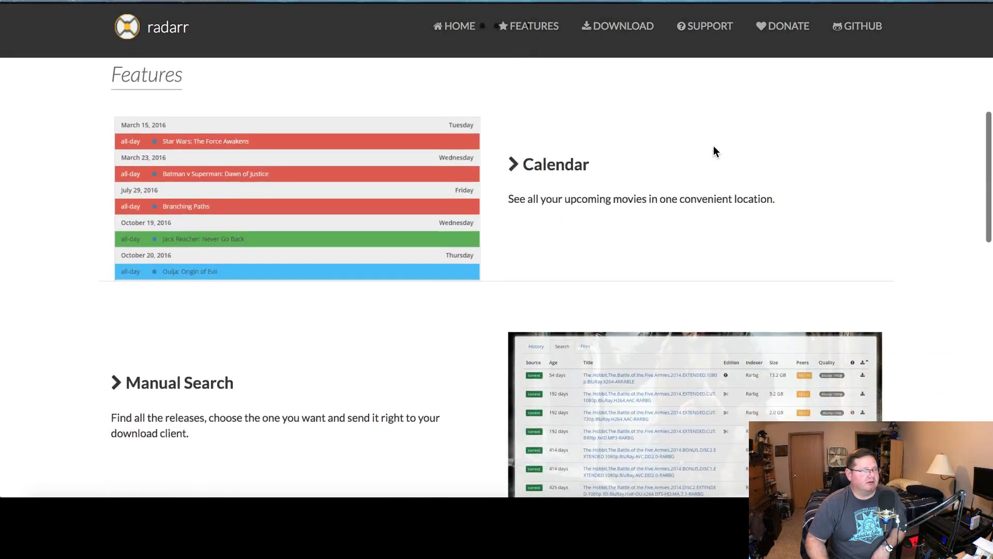
scroll(716, 152, down, 10)
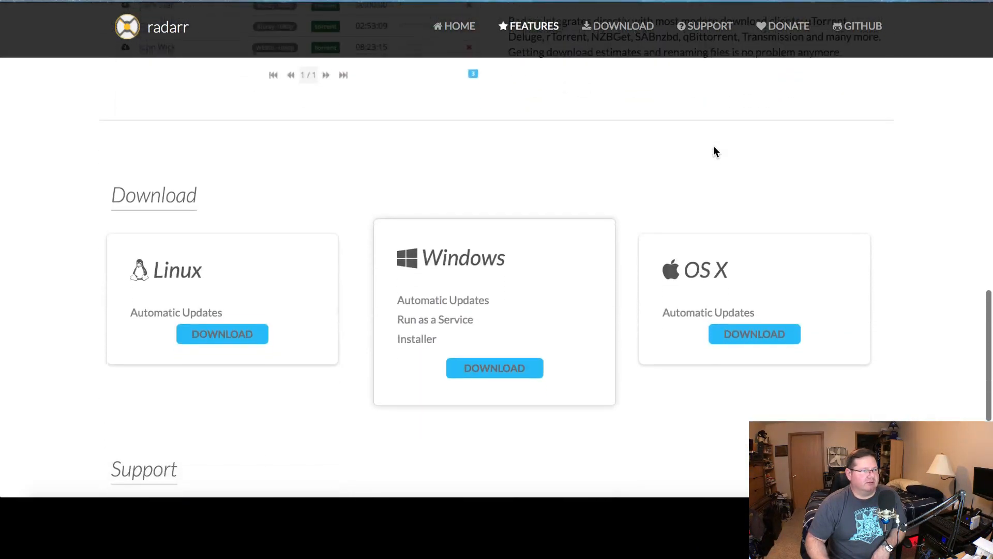
scroll(715, 151, down, 1)
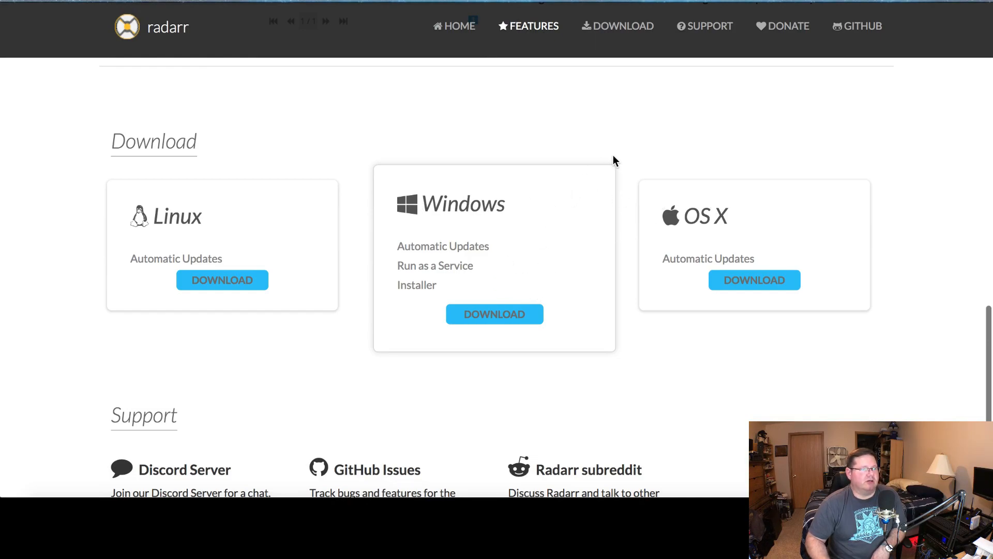
scroll(616, 160, up, 12)
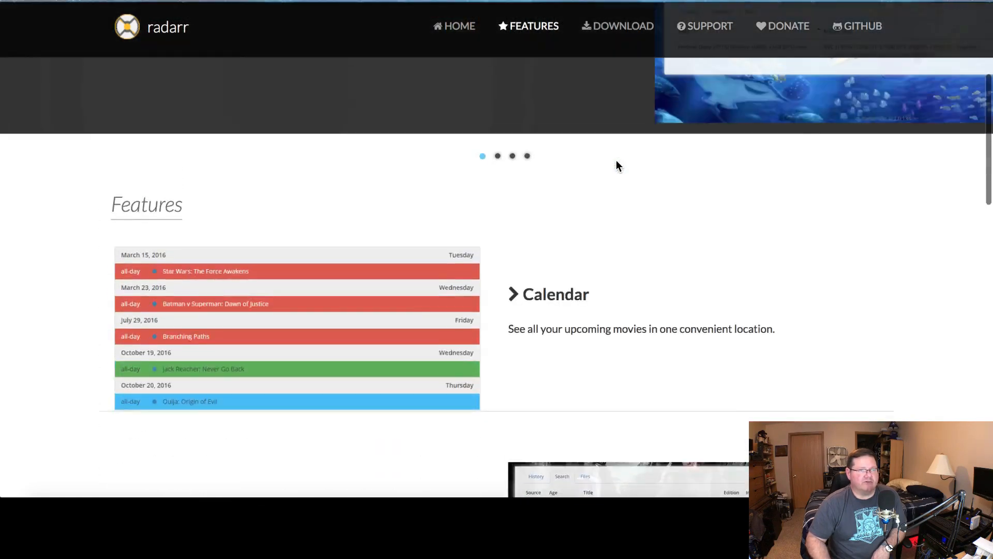
scroll(617, 160, up, 5)
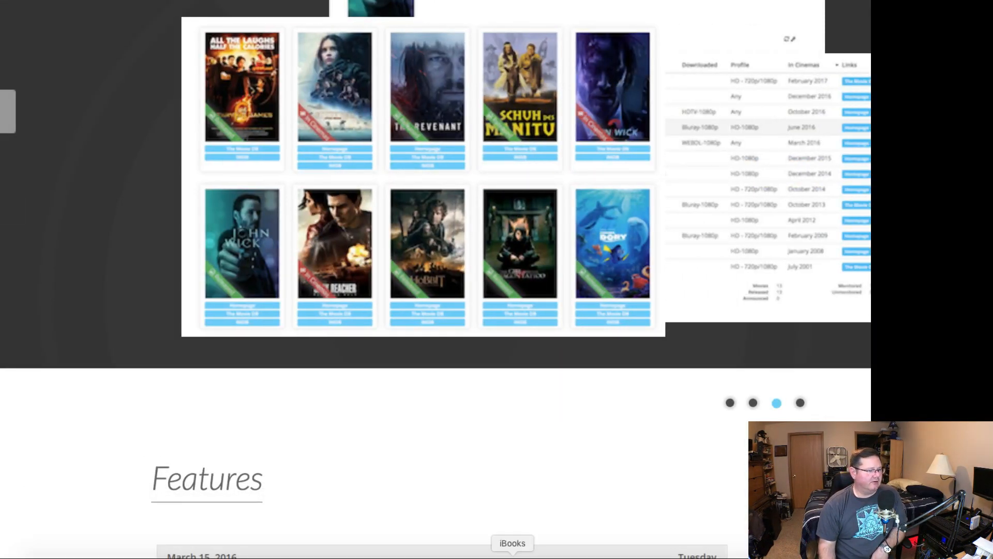
Open the remote Windows server window and sign in by entering the account password
click(626, 555)
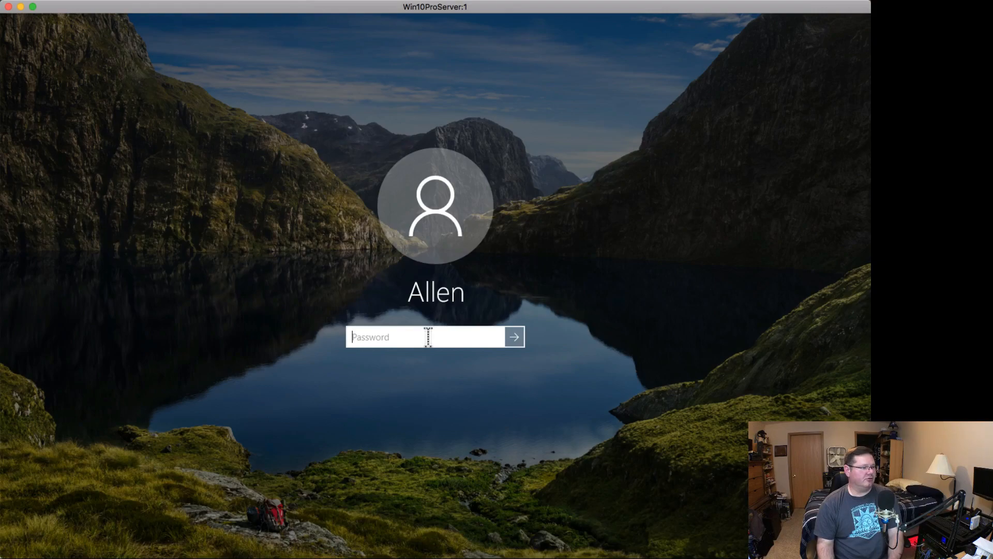
text(•••••••••••)
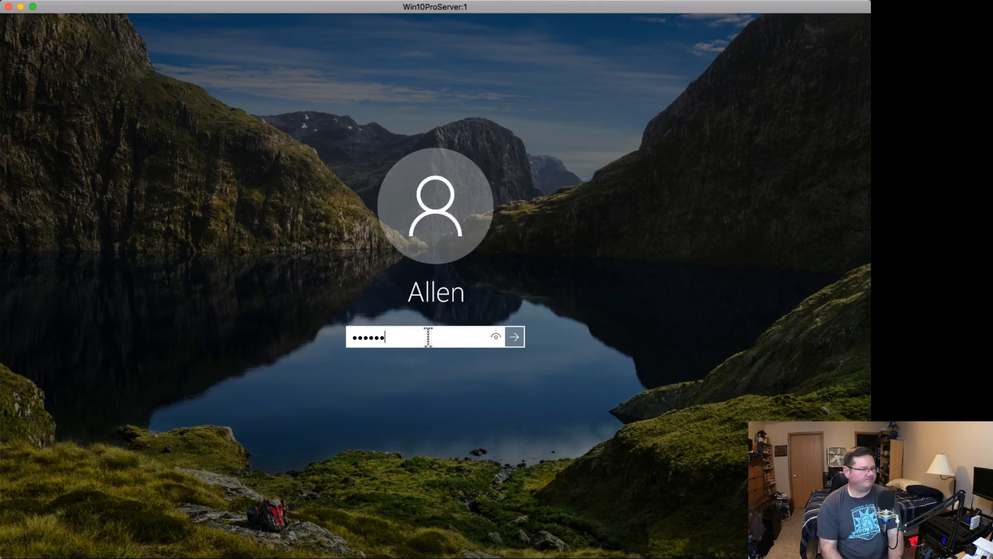
text(••••)
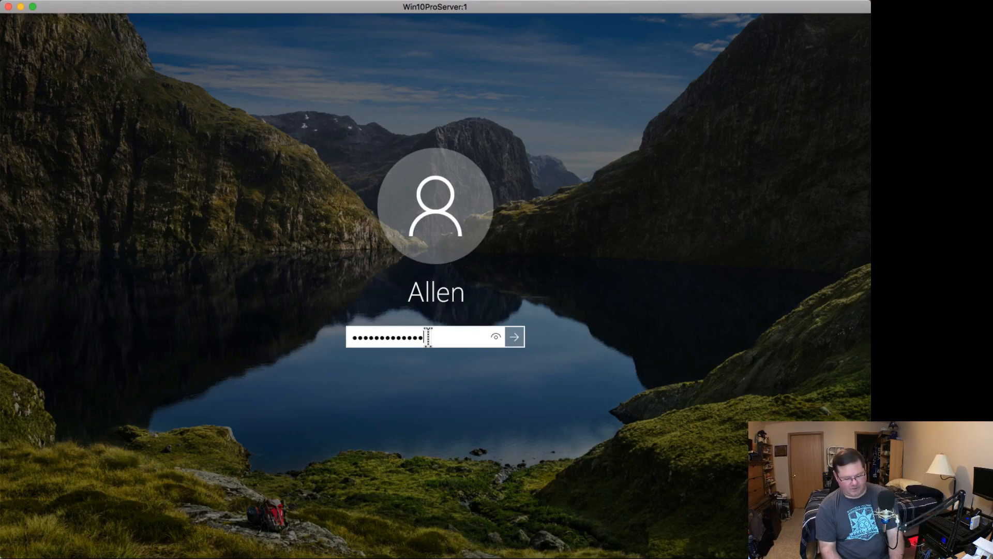
key(Return)
key(Return)
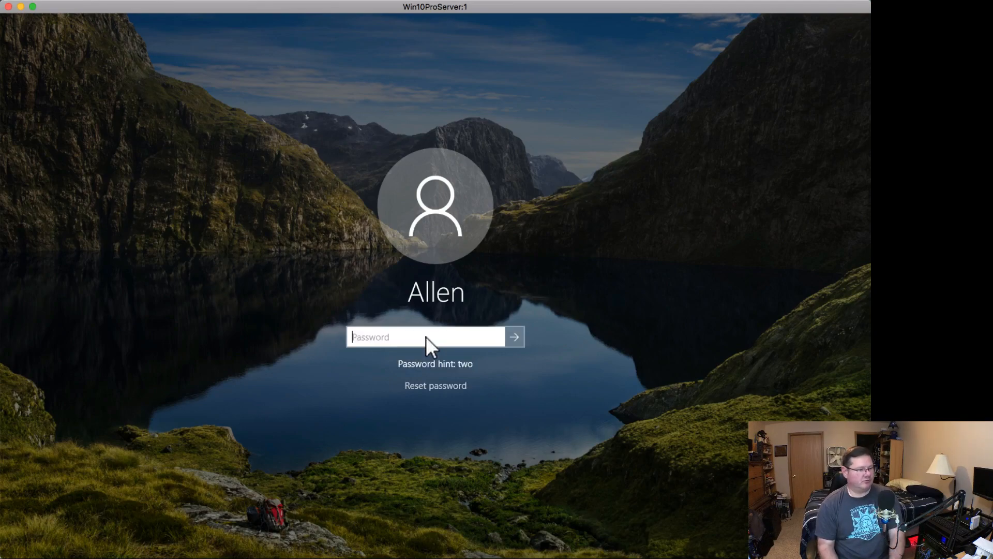
text(••••••••••••••)
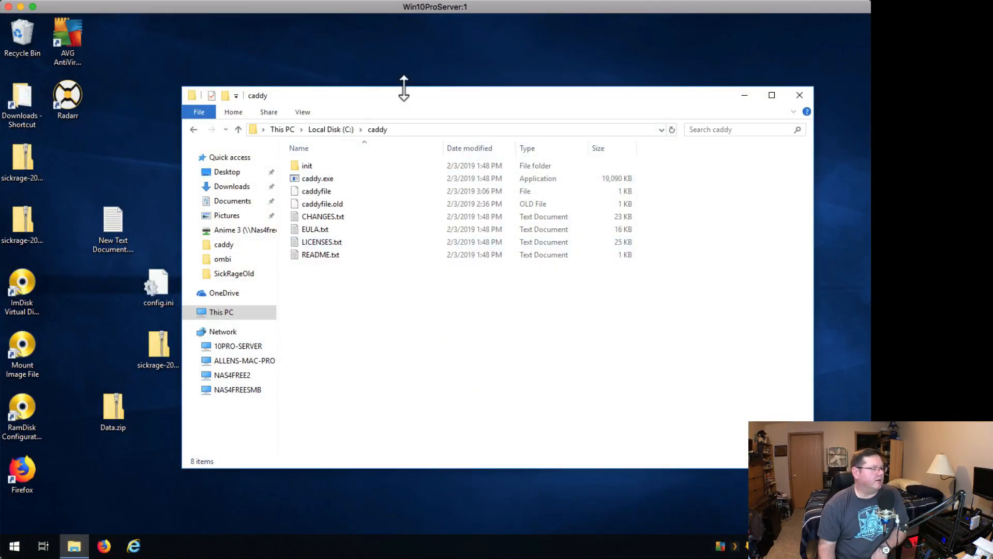
Open Task Manager's Services list and jump to the Radarr service
right_click(326, 548)
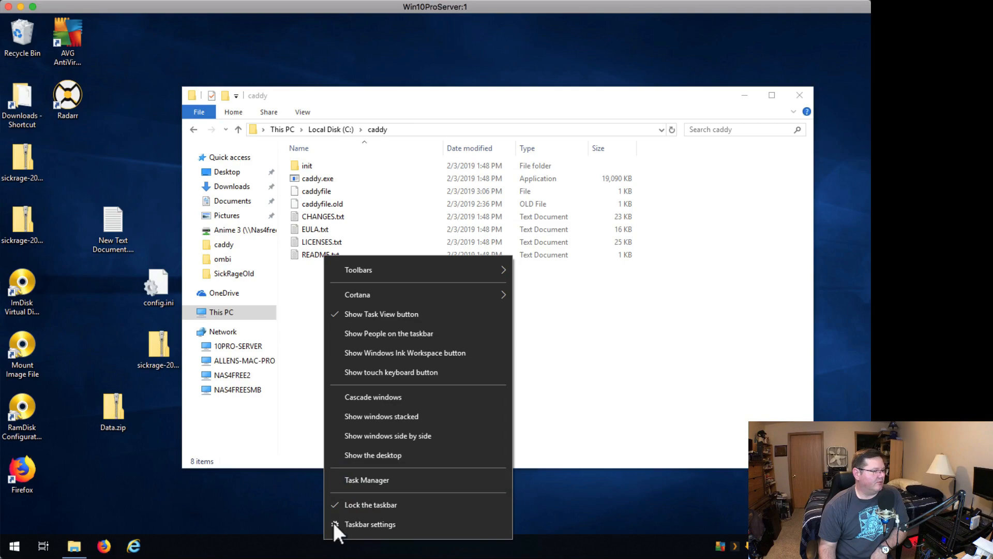
click(386, 480)
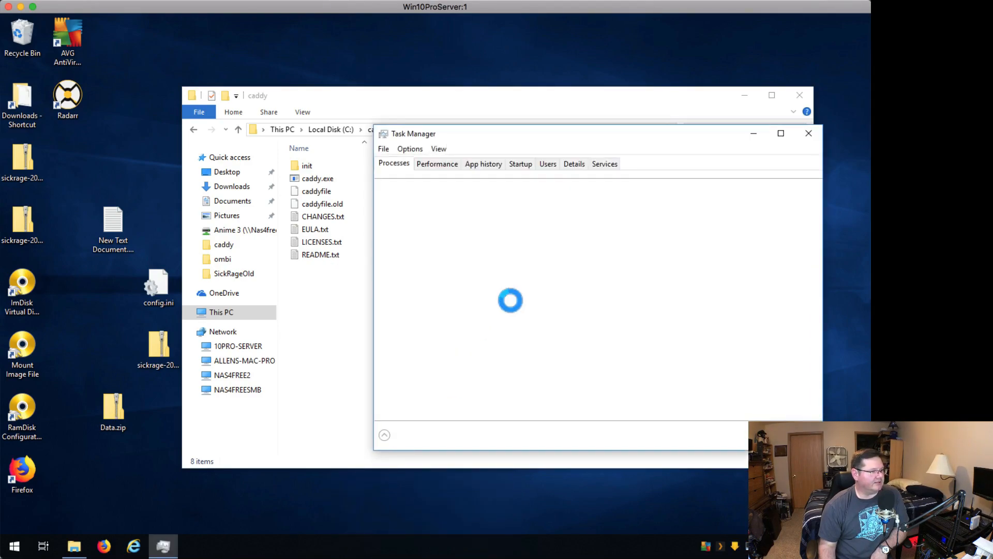
click(609, 164)
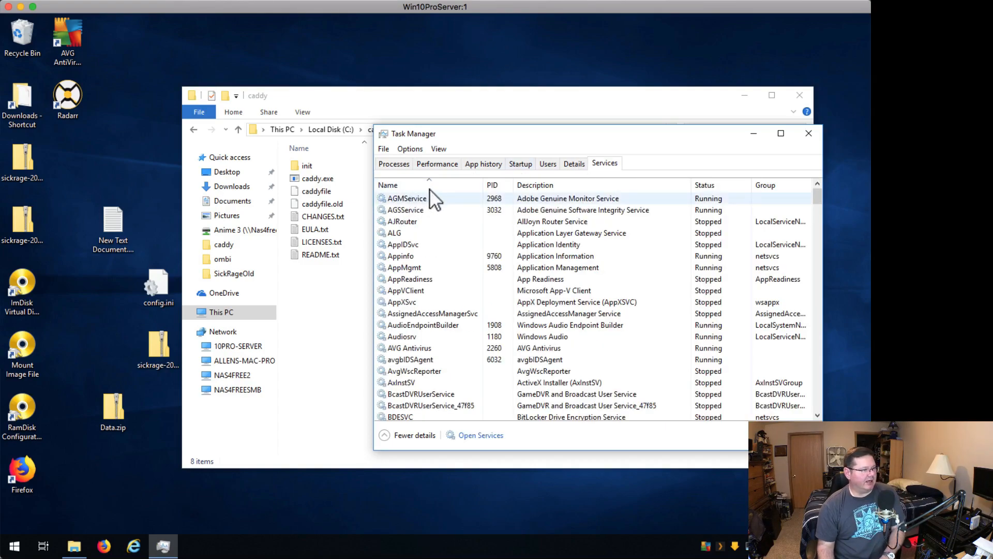
click(430, 209)
key(r)
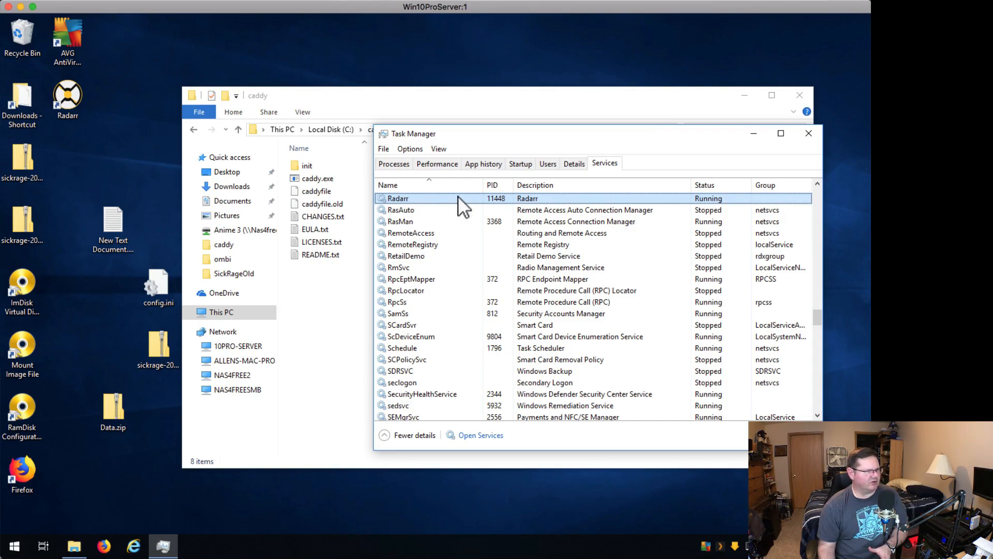
Open the Services console and review the Radarr service's Log On account properties, then close the dialog
click(481, 436)
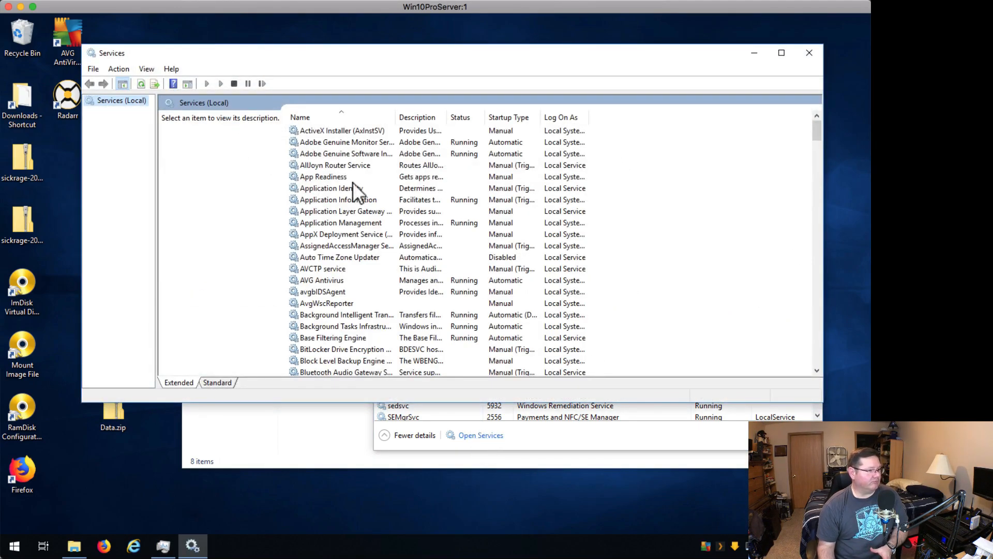
click(354, 131)
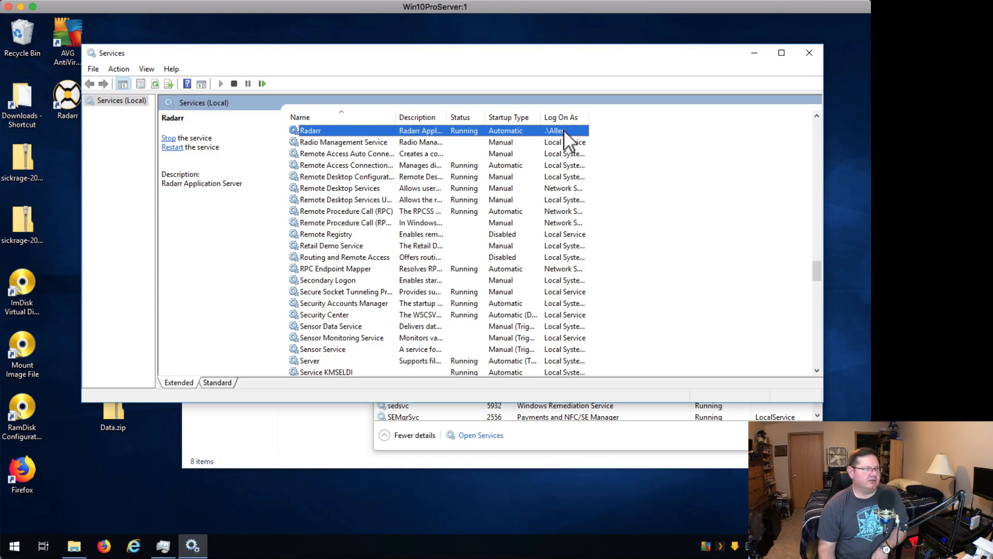
right_click(365, 131)
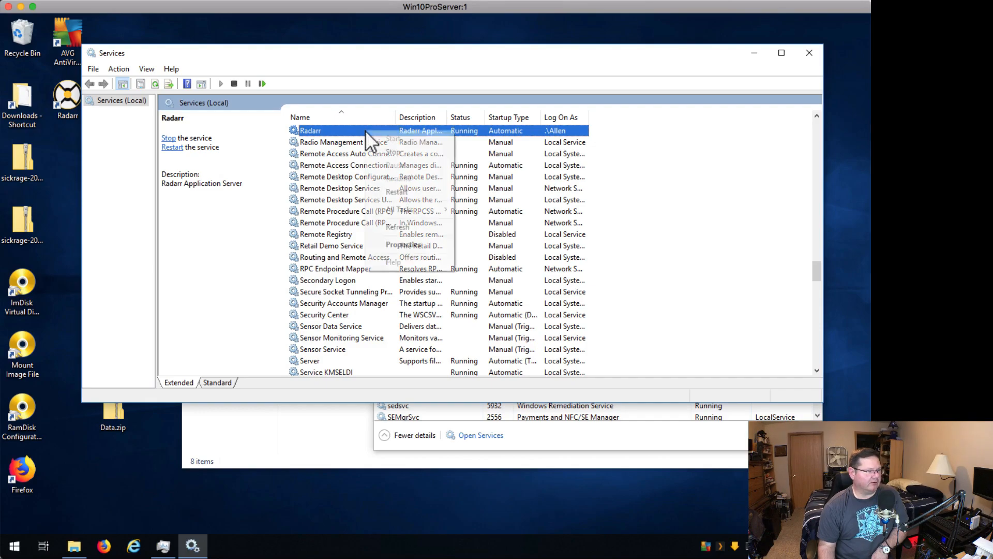
click(409, 244)
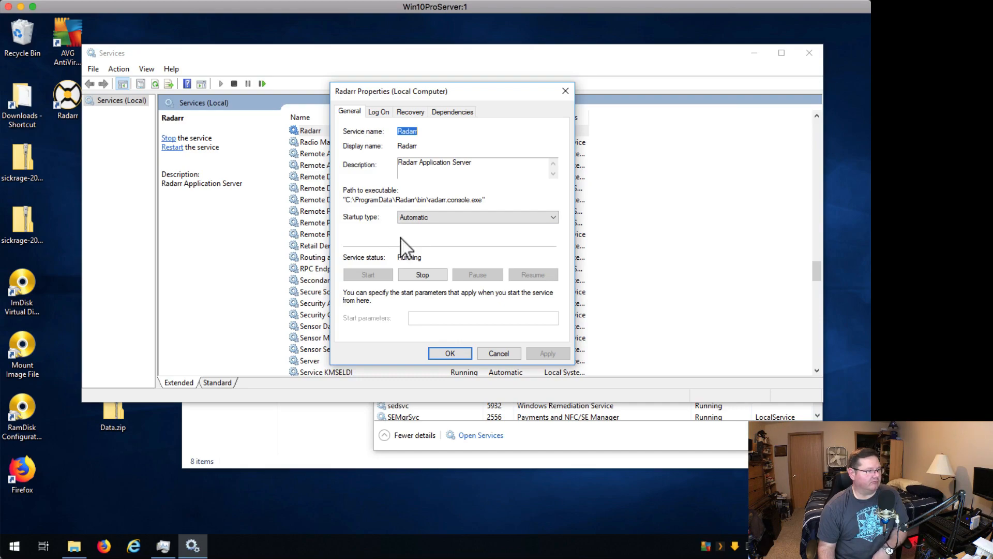
click(378, 113)
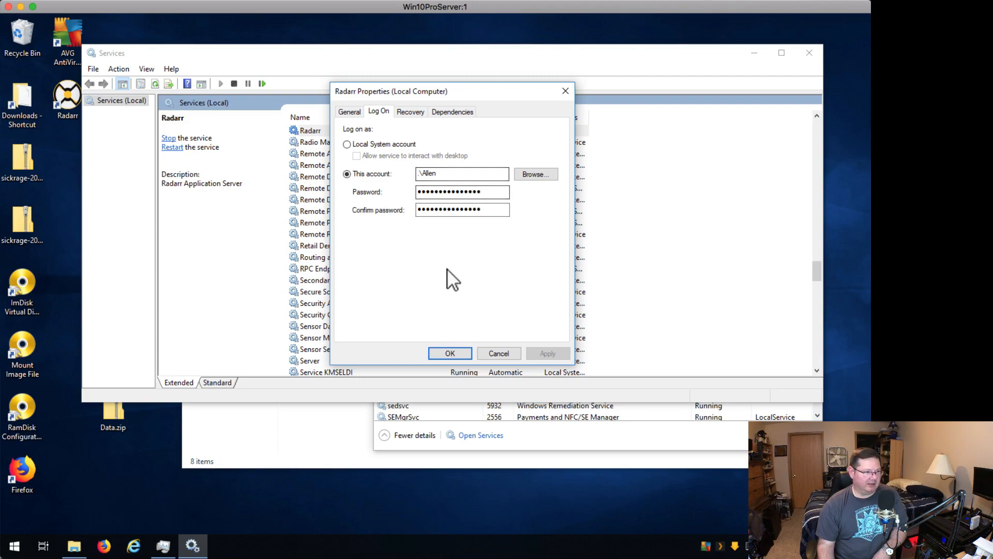
click(499, 353)
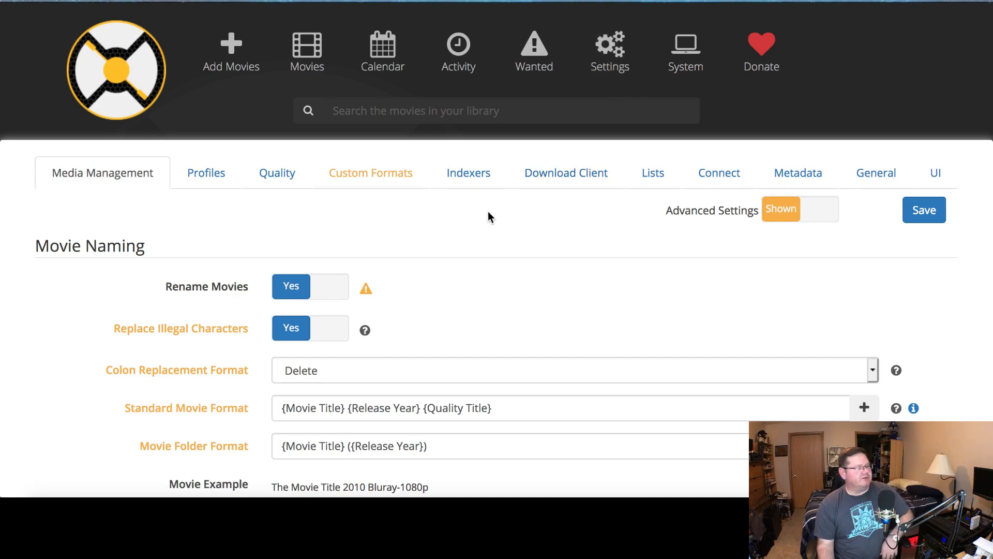
Scroll through Radarr's Media Management settings covering movie naming, folders, importing and file management
scroll(488, 213, down, 1)
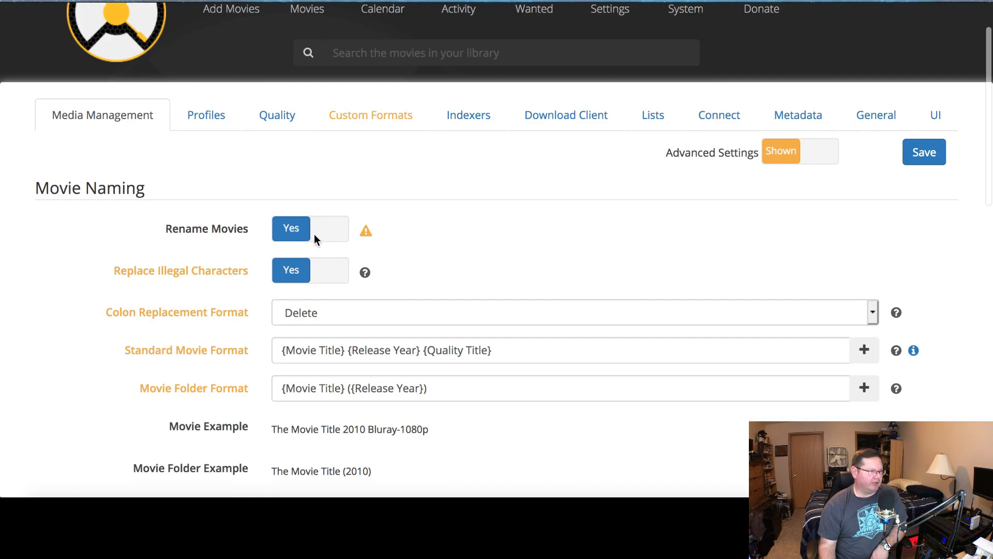
scroll(451, 213, down, 1)
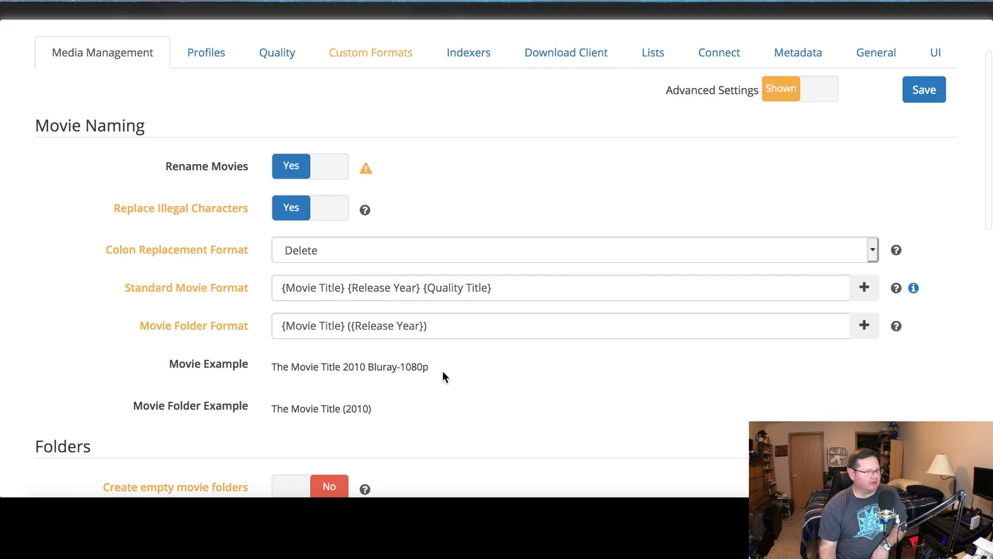
scroll(399, 331, down, 1)
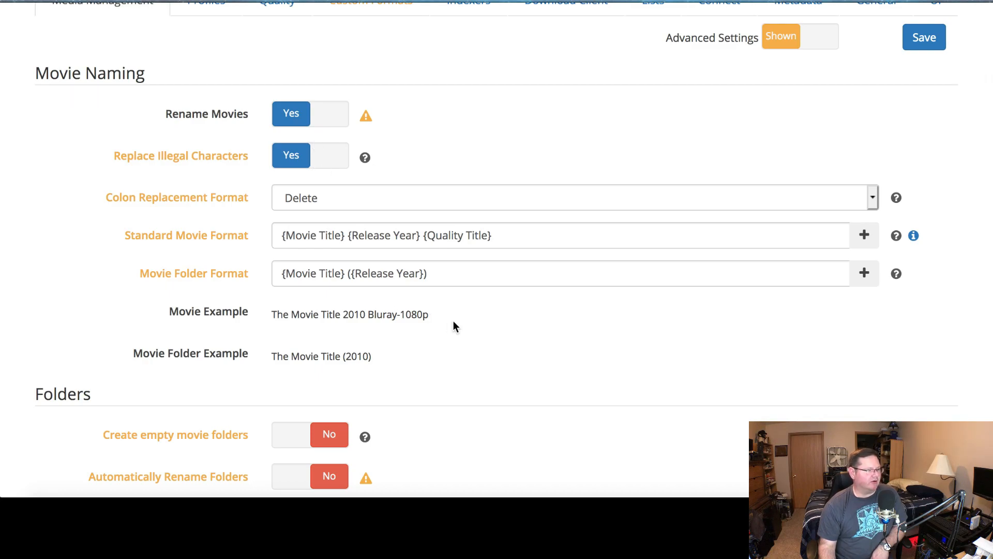
scroll(454, 322, down, 1)
scroll(453, 321, down, 2)
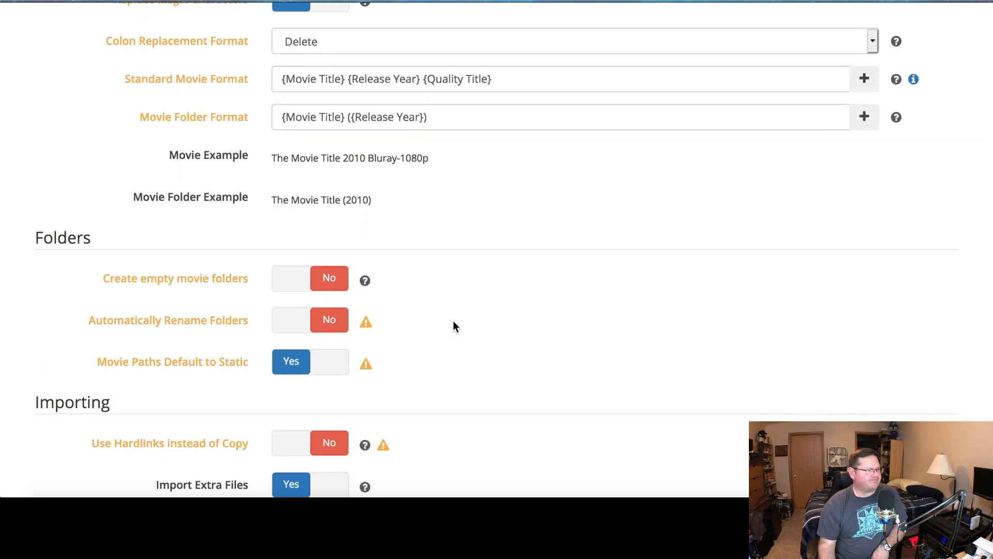
scroll(453, 322, down, 1)
scroll(453, 326, down, 1)
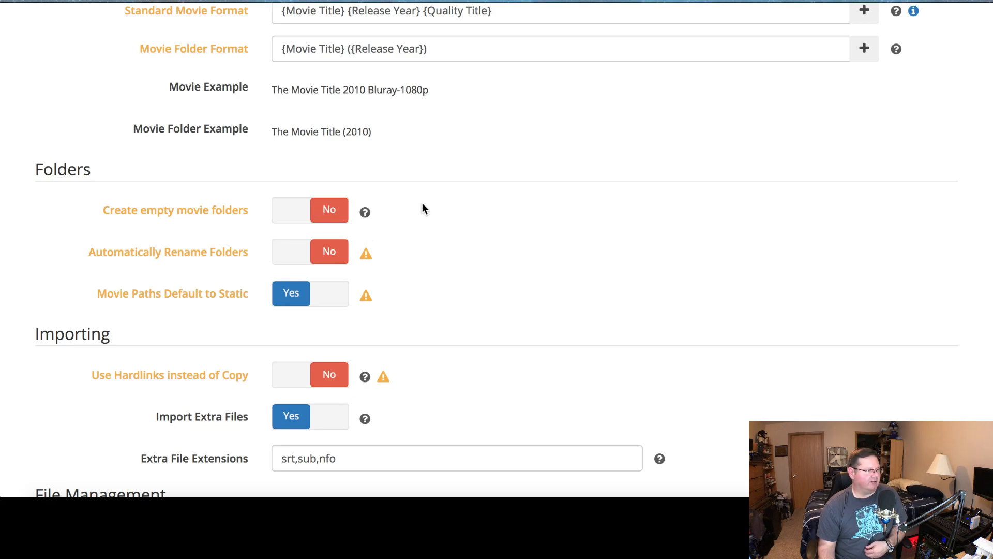
scroll(428, 200, down, 3)
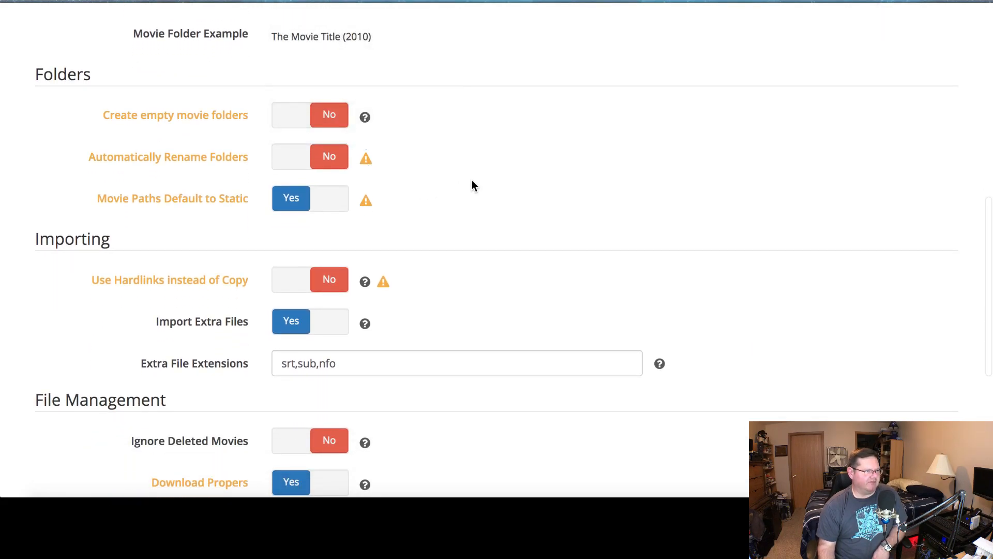
scroll(472, 181, down, 3)
scroll(476, 186, down, 3)
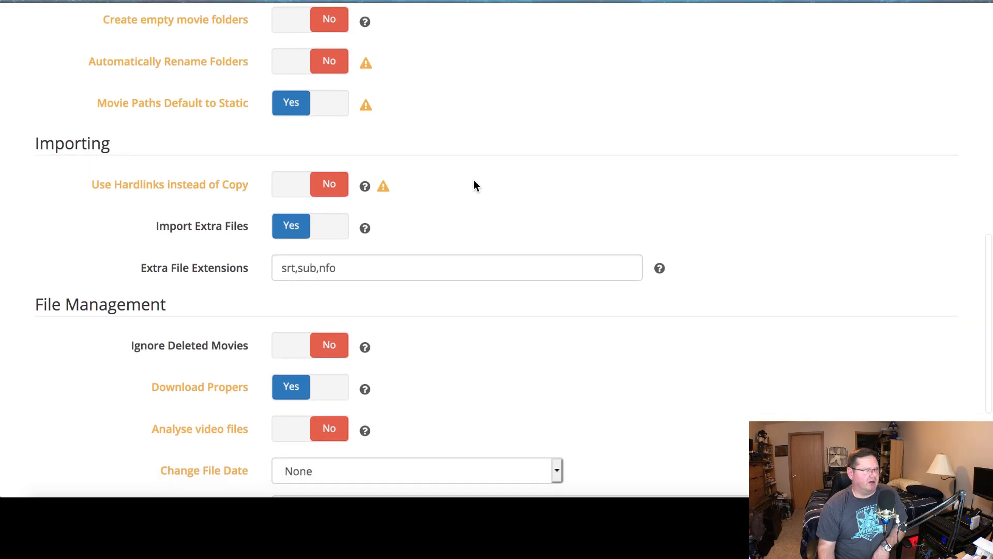
scroll(473, 185, down, 1)
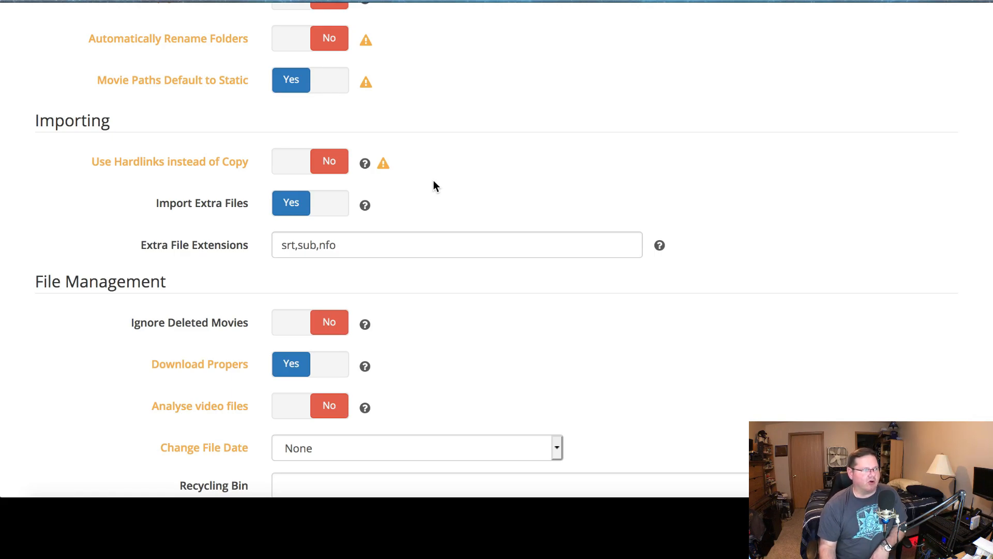
scroll(434, 181, down, 3)
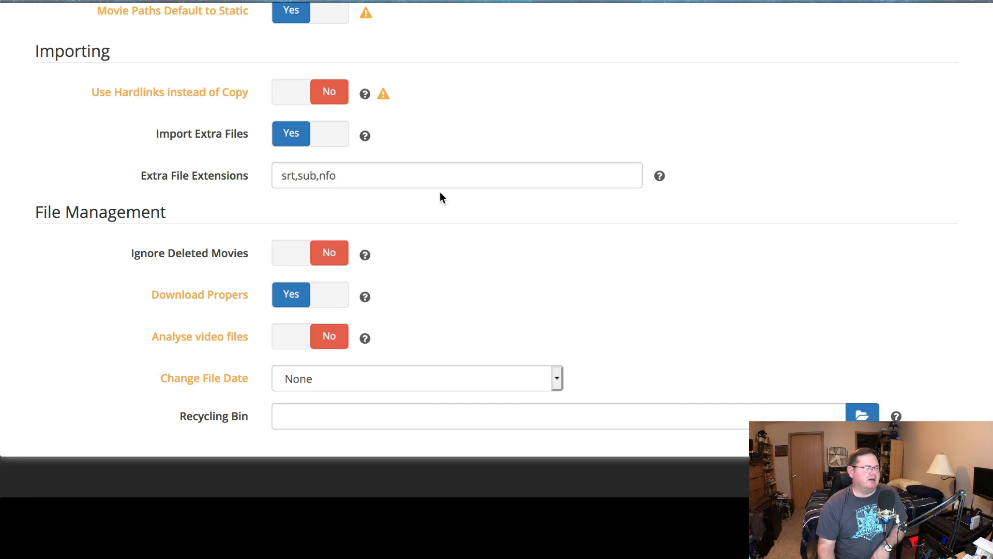
scroll(440, 193, down, 1)
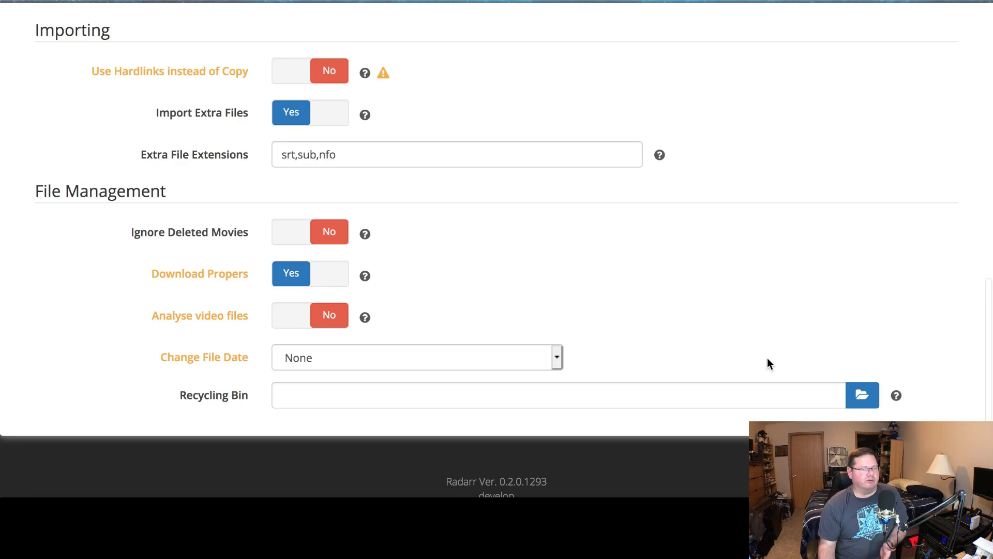
scroll(768, 358, up, 1)
scroll(750, 352, up, 10)
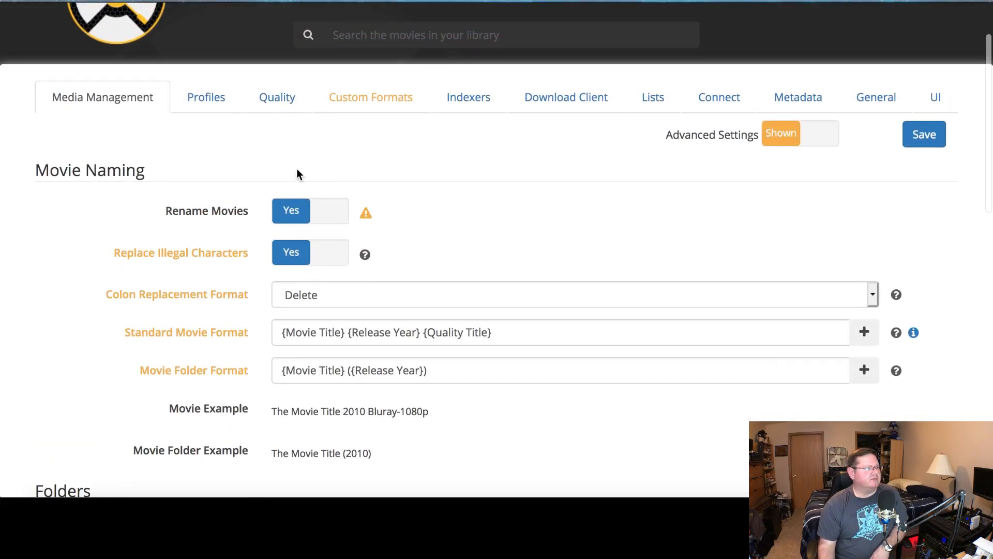
Open the Profiles settings and review the quality profiles and delay profiles
click(204, 105)
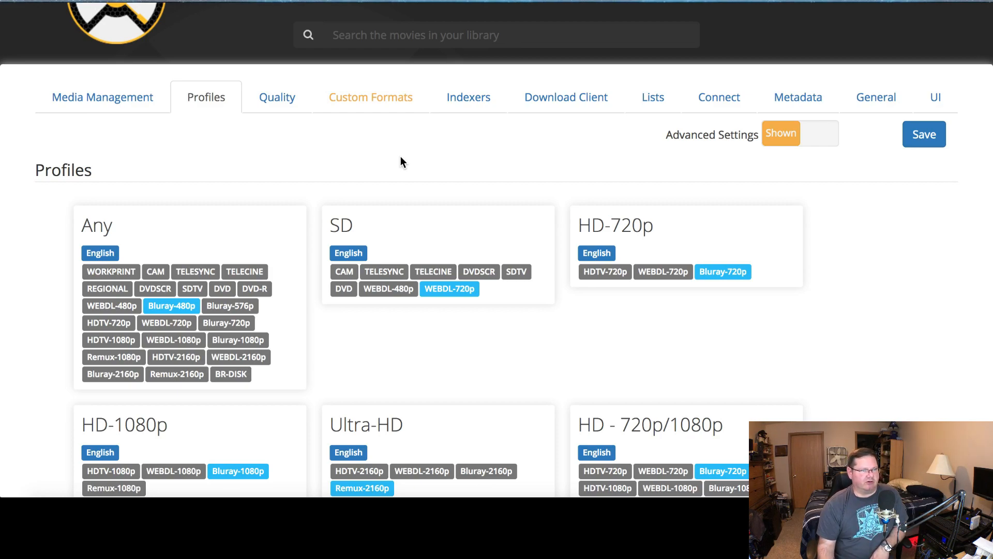
scroll(455, 160, down, 5)
scroll(455, 160, down, 4)
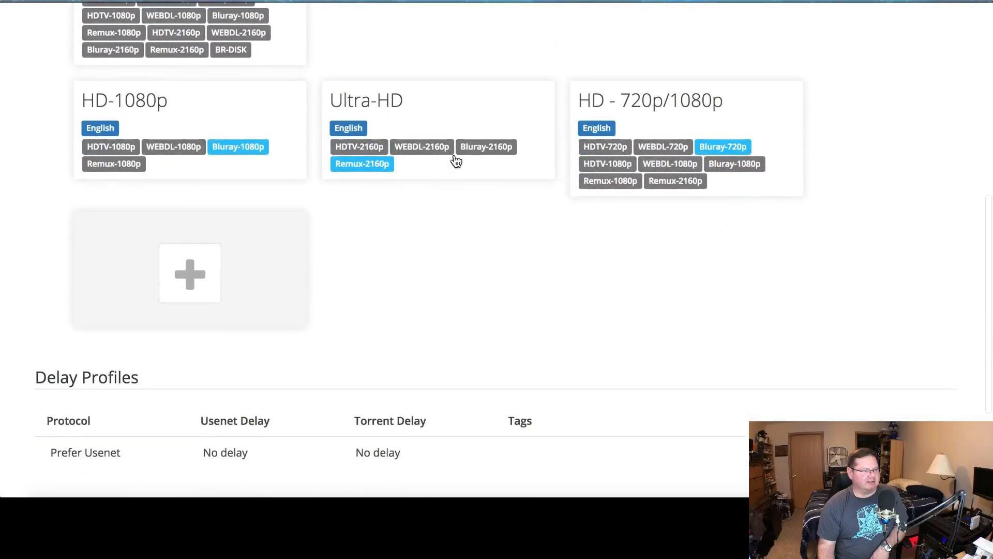
scroll(454, 160, up, 5)
scroll(454, 160, up, 5)
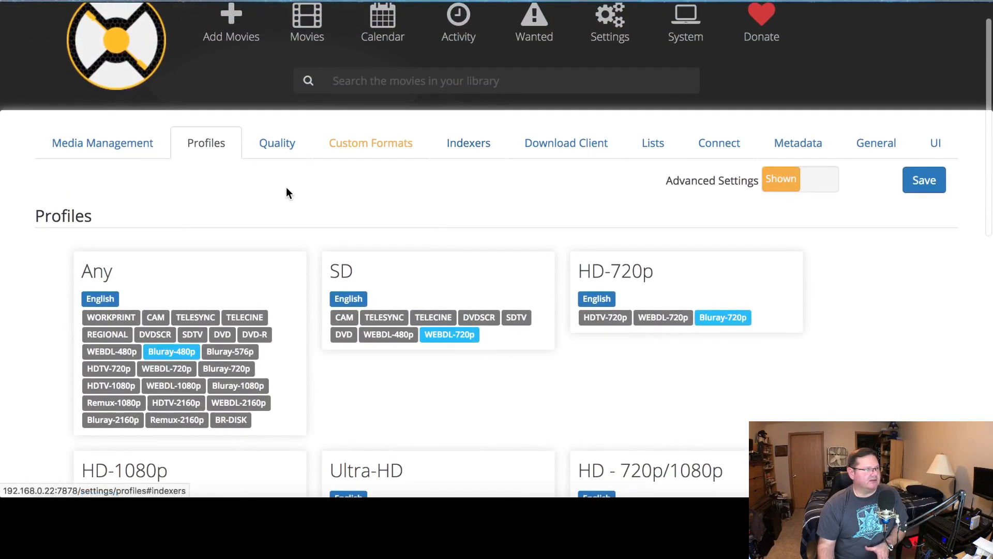
Review the Quality definitions and the Indexers page with its options and restrictions
click(279, 147)
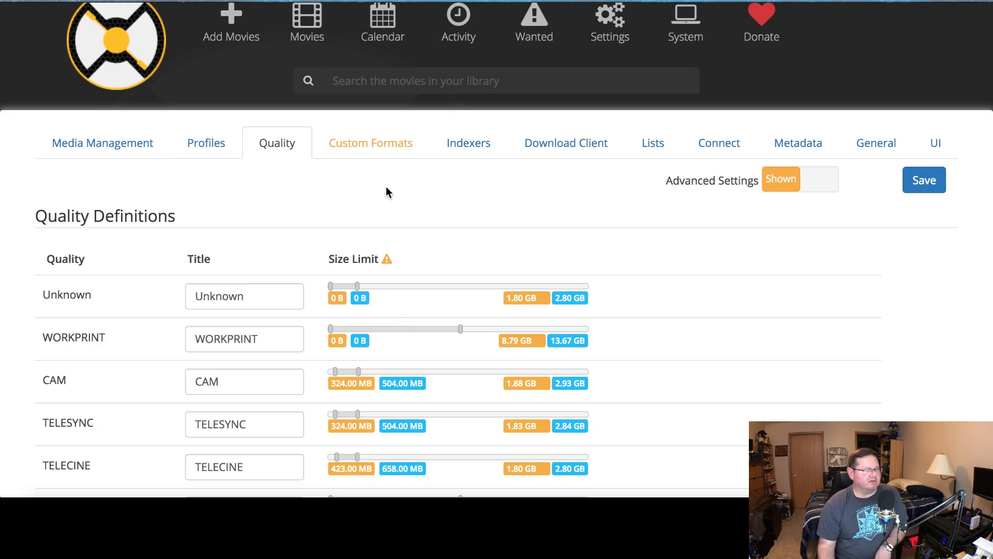
click(467, 147)
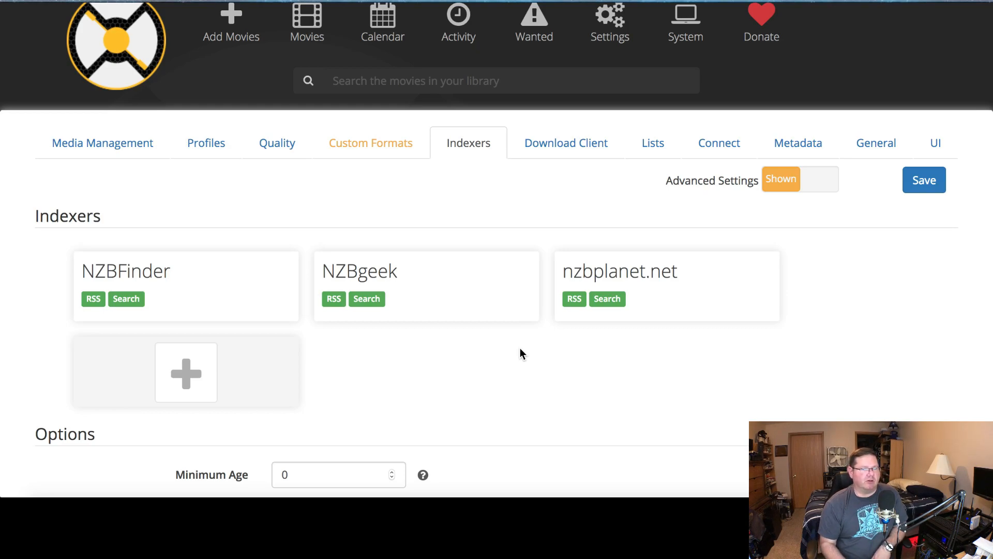
scroll(520, 350, down, 5)
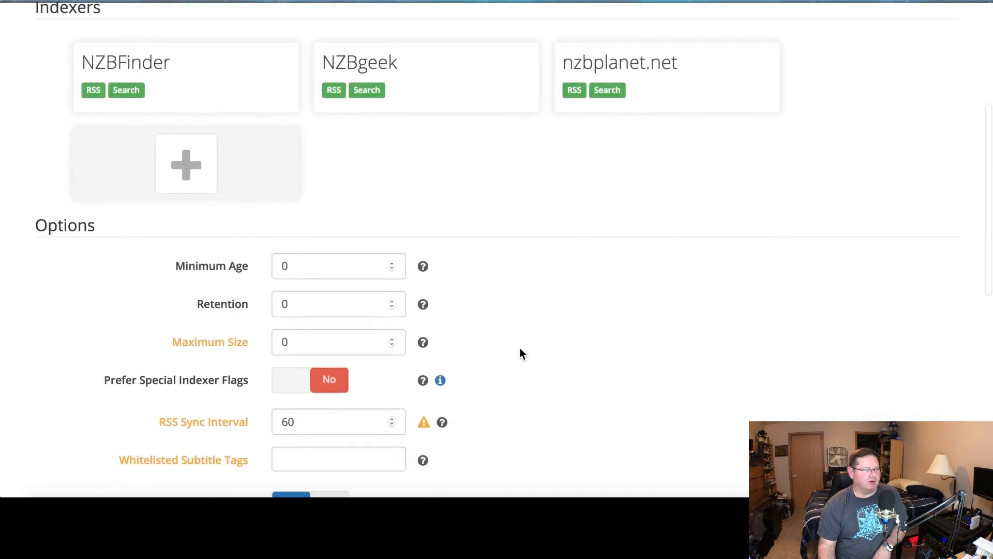
scroll(520, 353, up, 5)
scroll(520, 354, down, 3)
scroll(521, 350, down, 7)
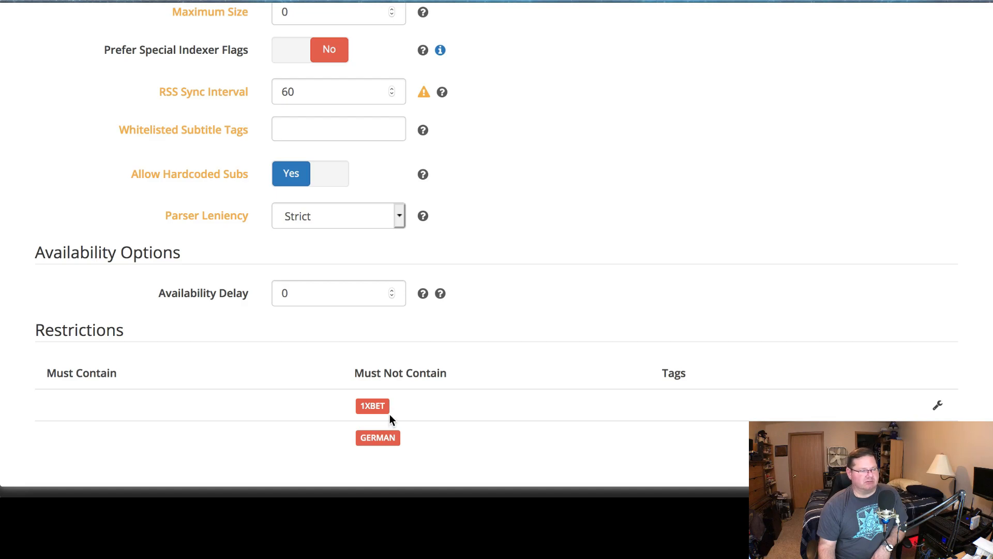
scroll(556, 385, up, 10)
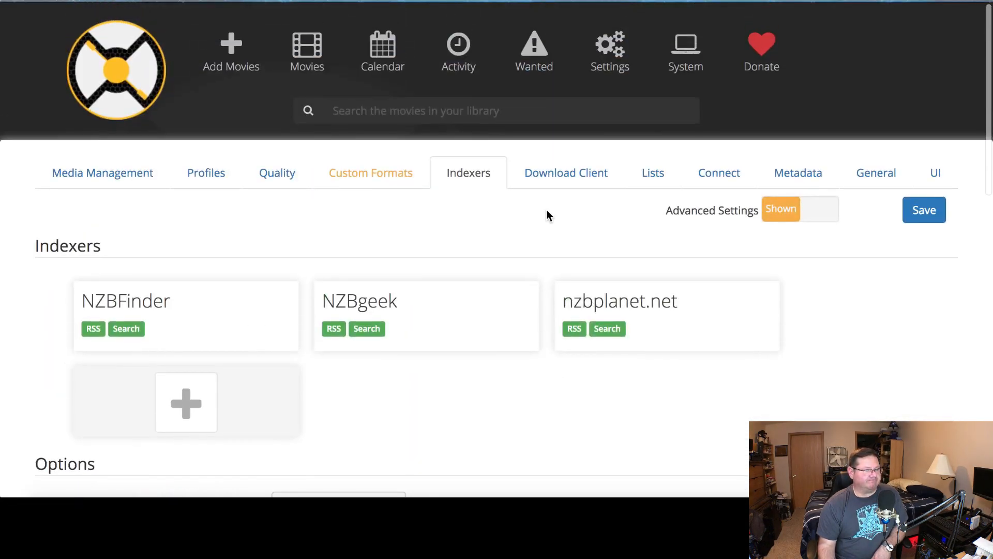
Open the Download Client settings and examine the download handling options and remote path mappings
click(569, 179)
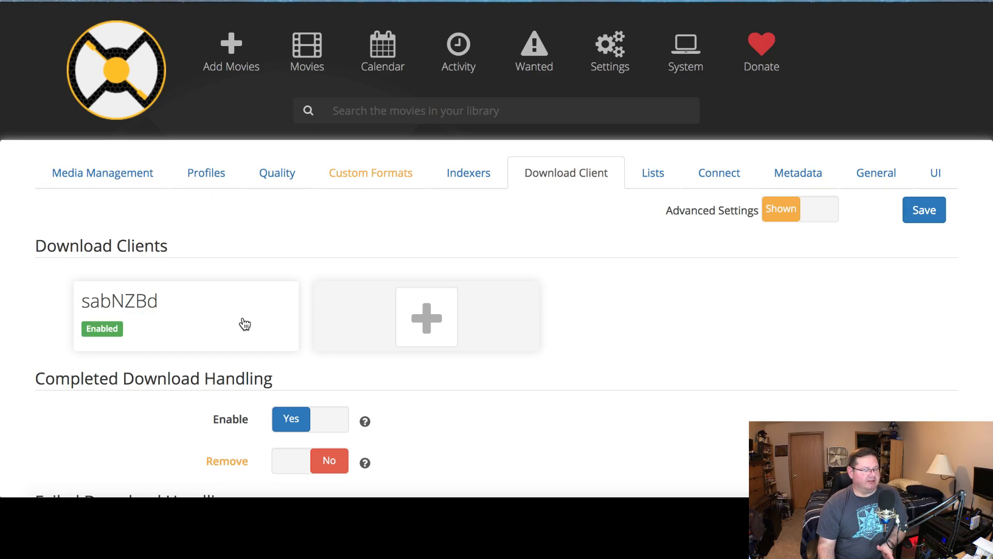
scroll(643, 279, down, 3)
scroll(641, 274, down, 8)
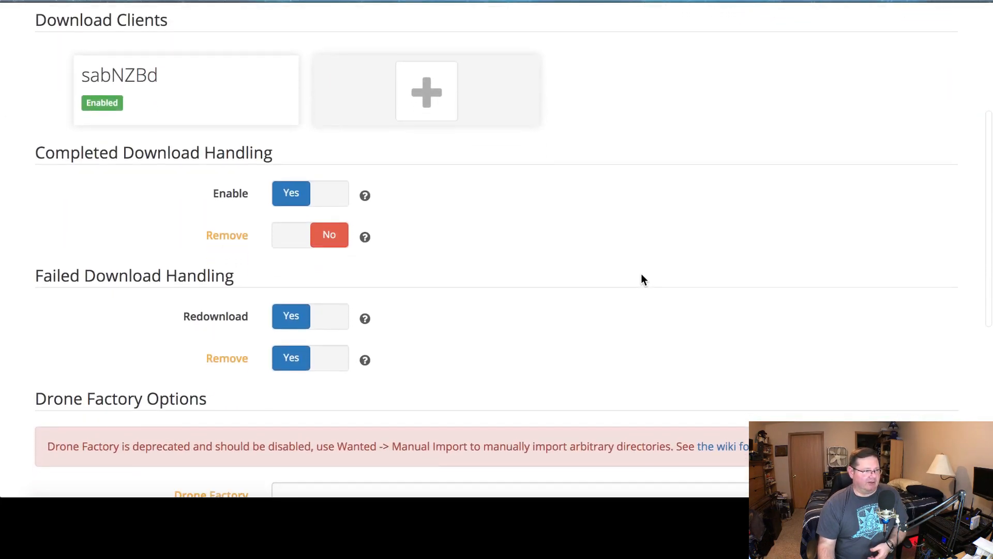
scroll(641, 273, down, 1)
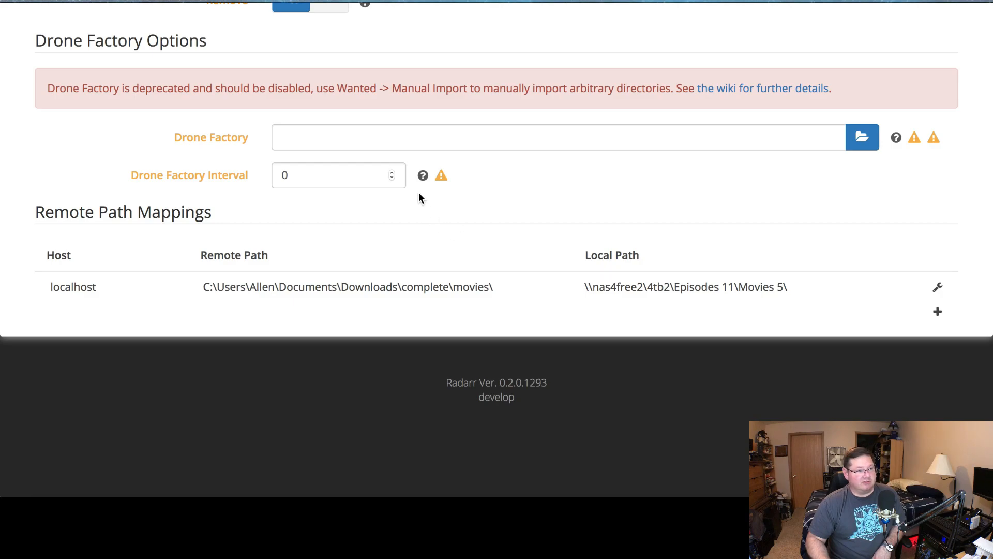
mouse_move(423, 176)
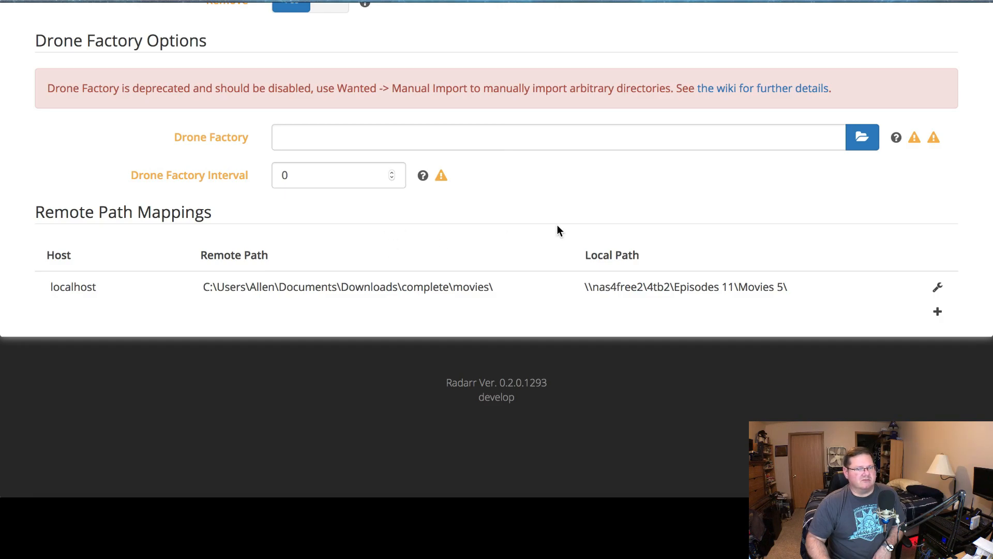
scroll(557, 231, up, 15)
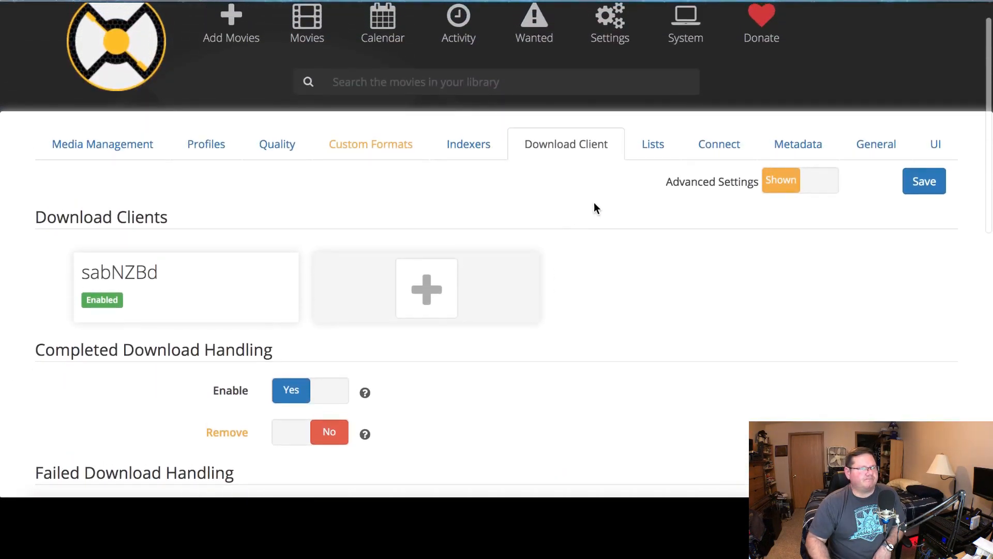
Browse the Lists, Connect, Metadata, General and UI settings pages
click(650, 146)
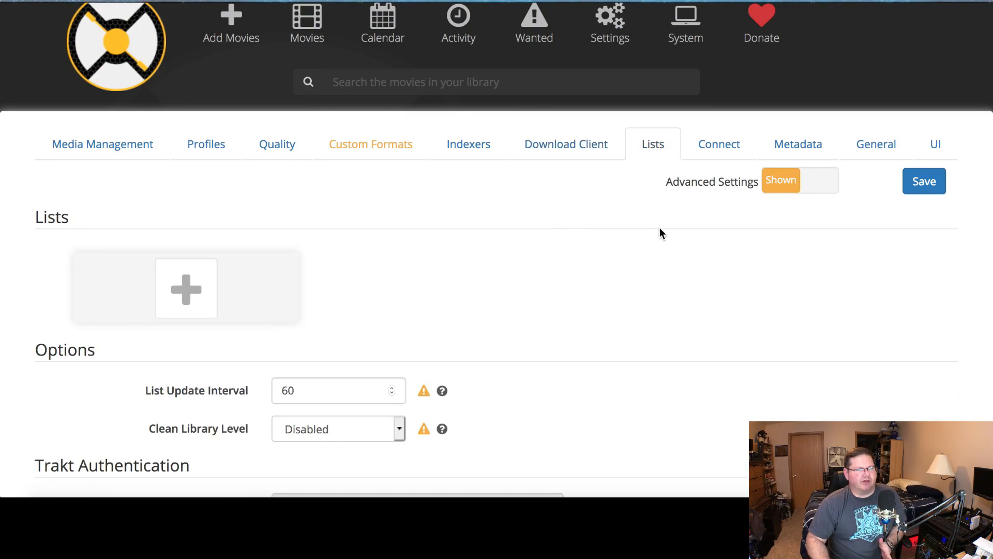
click(720, 154)
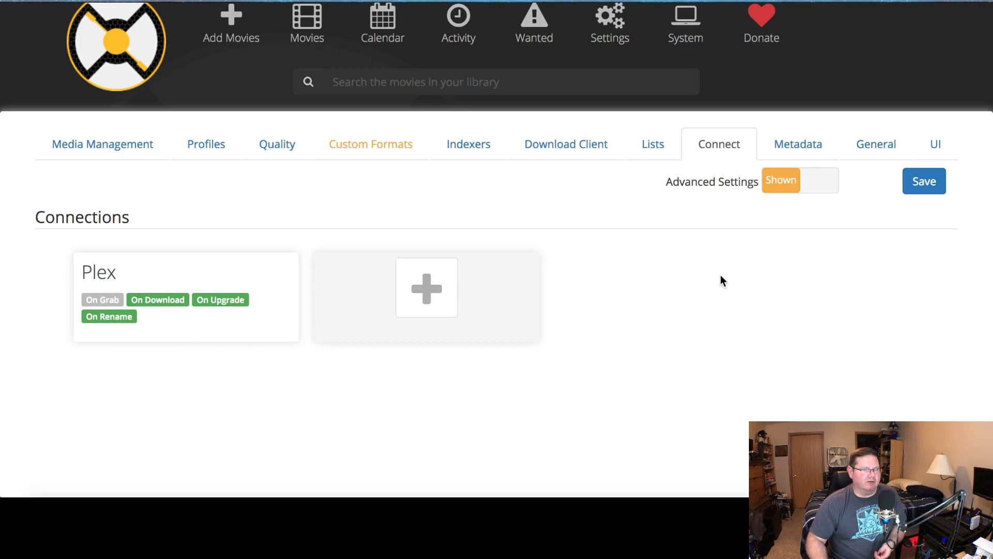
click(804, 155)
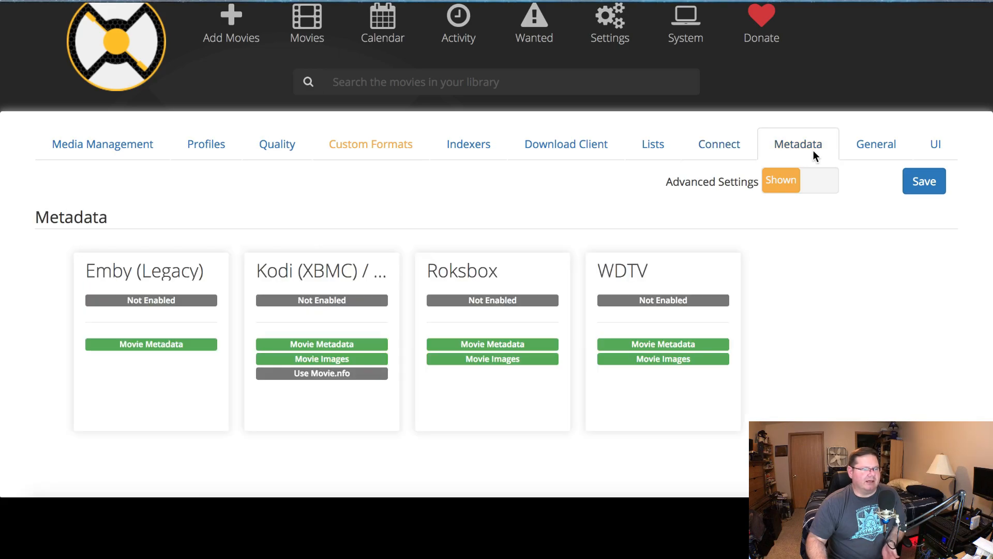
click(880, 153)
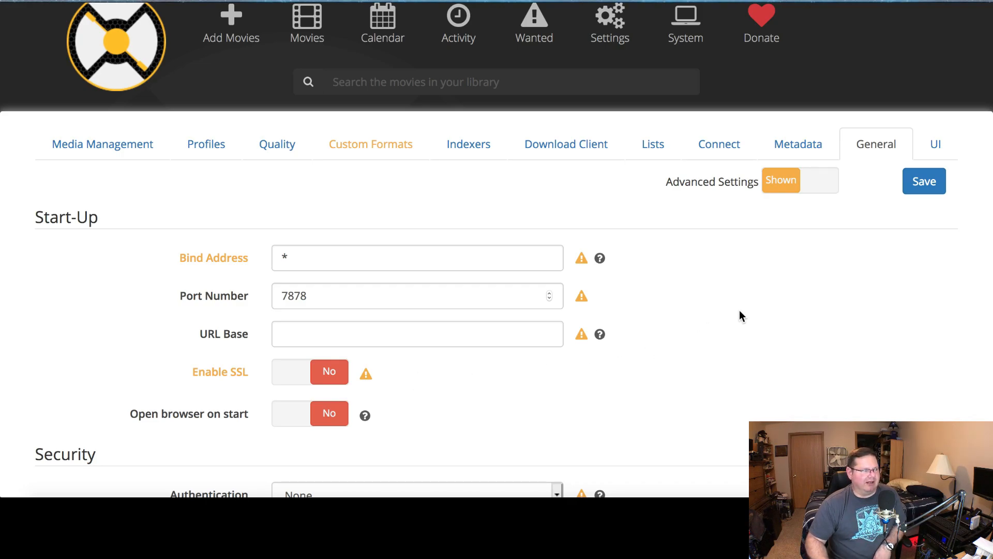
click(935, 141)
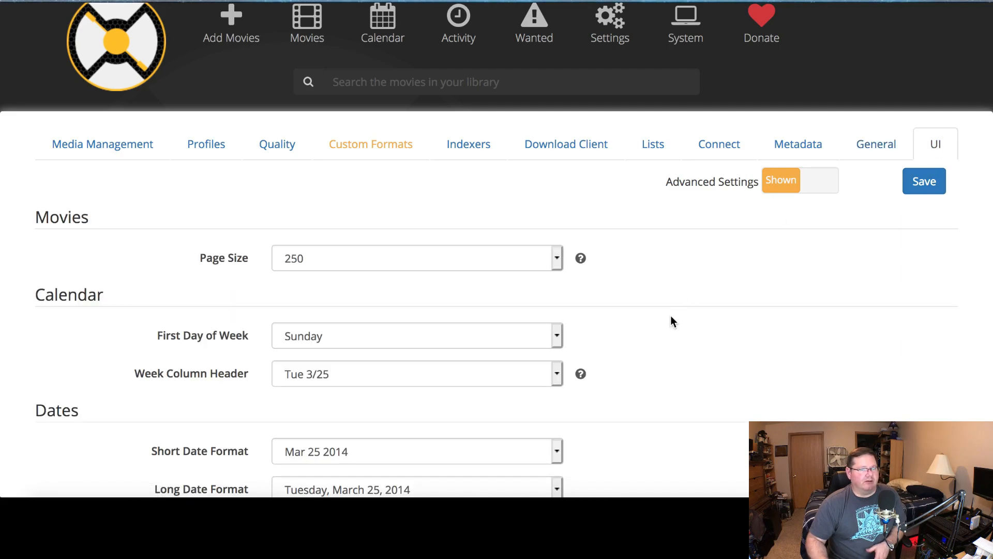